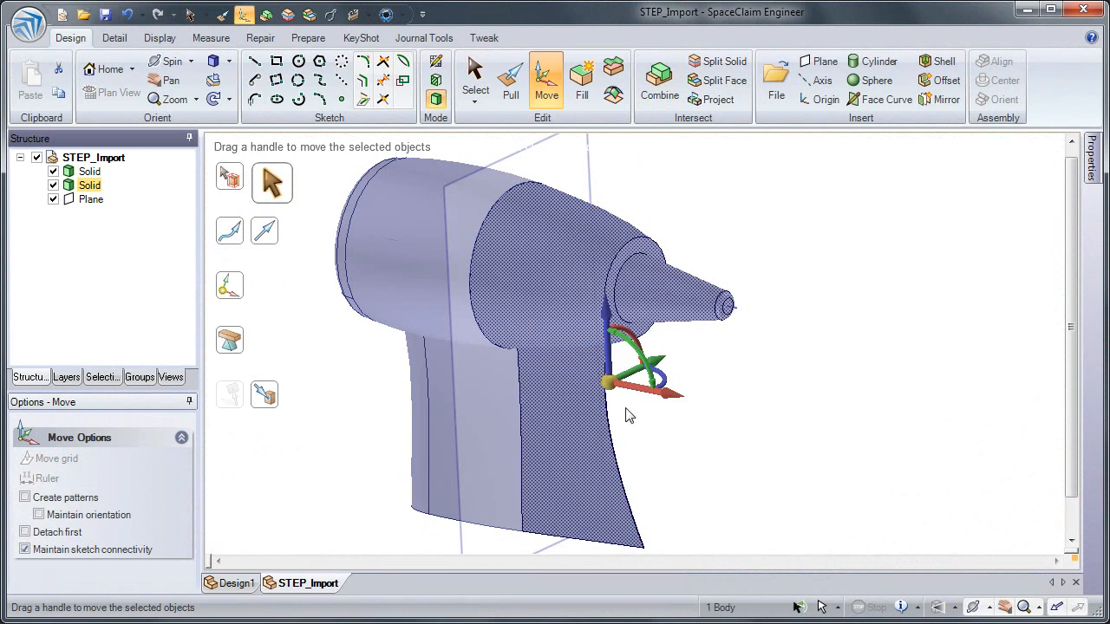
Move the front solid away and form an inset lip on the rear body's cut face by copying its edge loop inward and pulling.
{"action": "left_click_drag", "start_coordinate": [664, 402], "coordinate": [907, 452]}
{"action": "key", "text": "p"}
{"action": "double_click", "coordinate": [518, 205]}
{"action": "left_click_drag", "start_coordinate": [518, 211], "coordinate": [639, 317], "text": "ctrl"}
{"action": "left_click", "coordinate": [523, 242]}
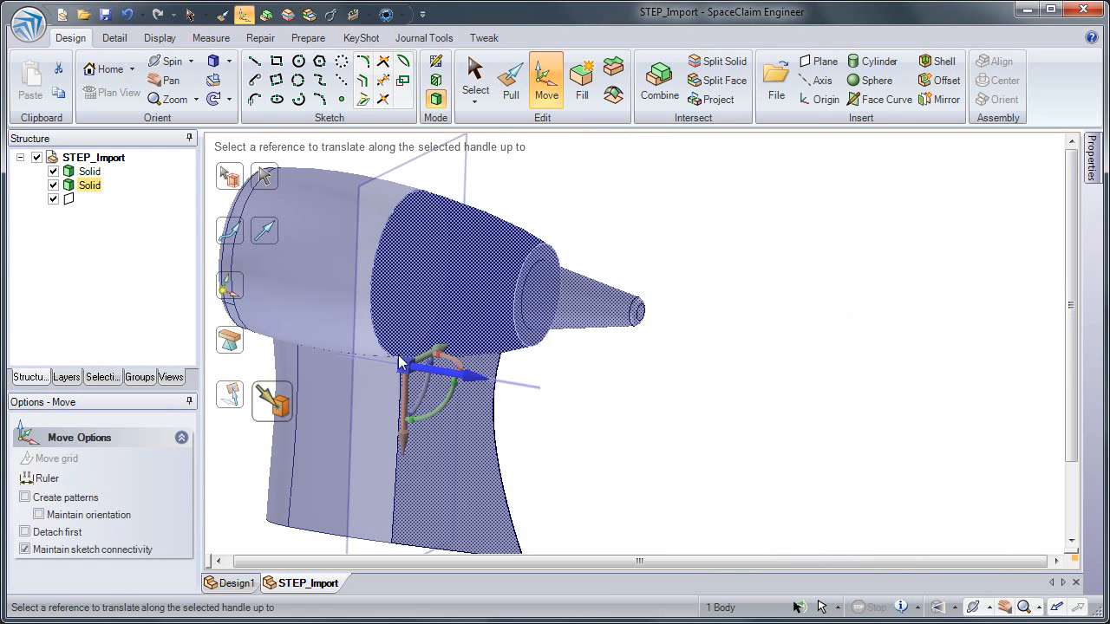
Start subtracting the lip from the front solid with Combine, using the front solid as target and keeping the cutter.
{"action": "key", "text": "Escape"}
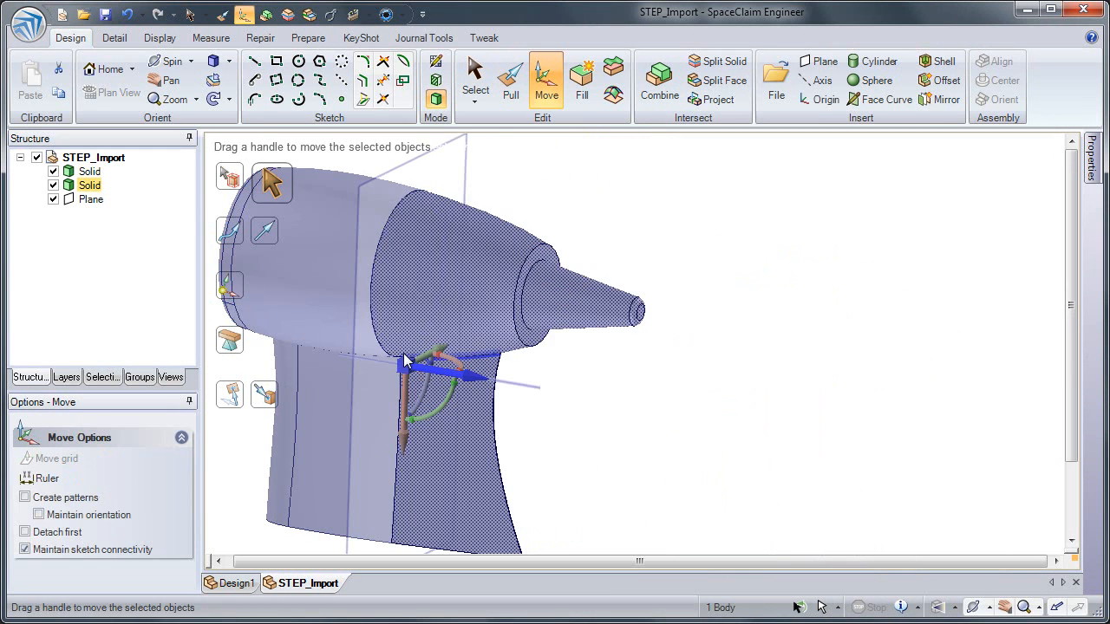
{"action": "left_click", "coordinate": [656, 71]}
{"action": "left_click", "coordinate": [564, 204]}
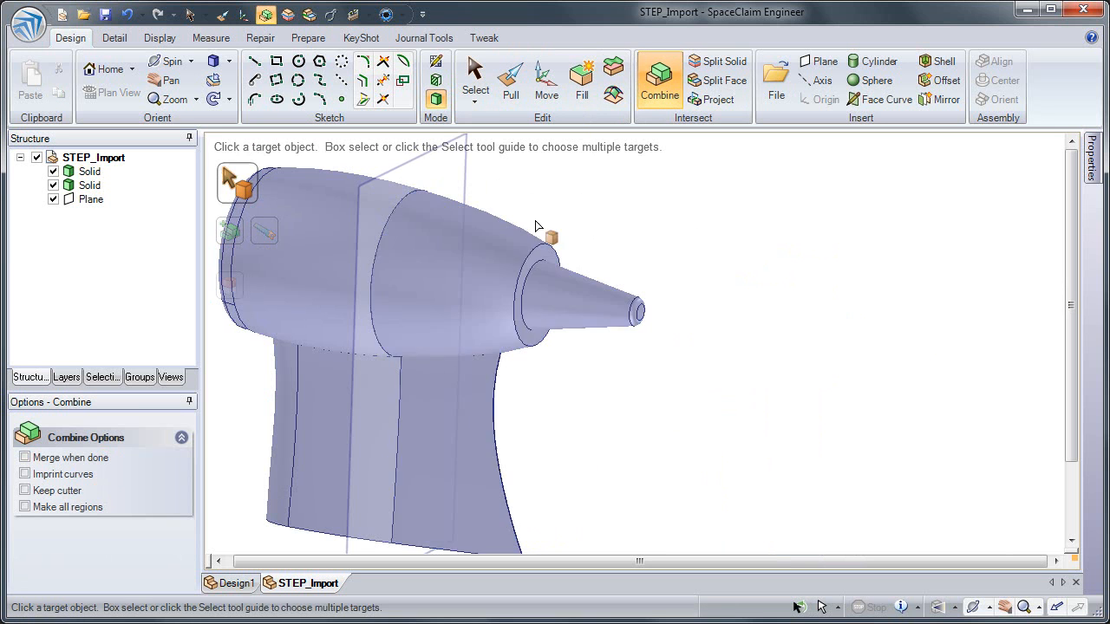
{"action": "left_click", "coordinate": [474, 269]}
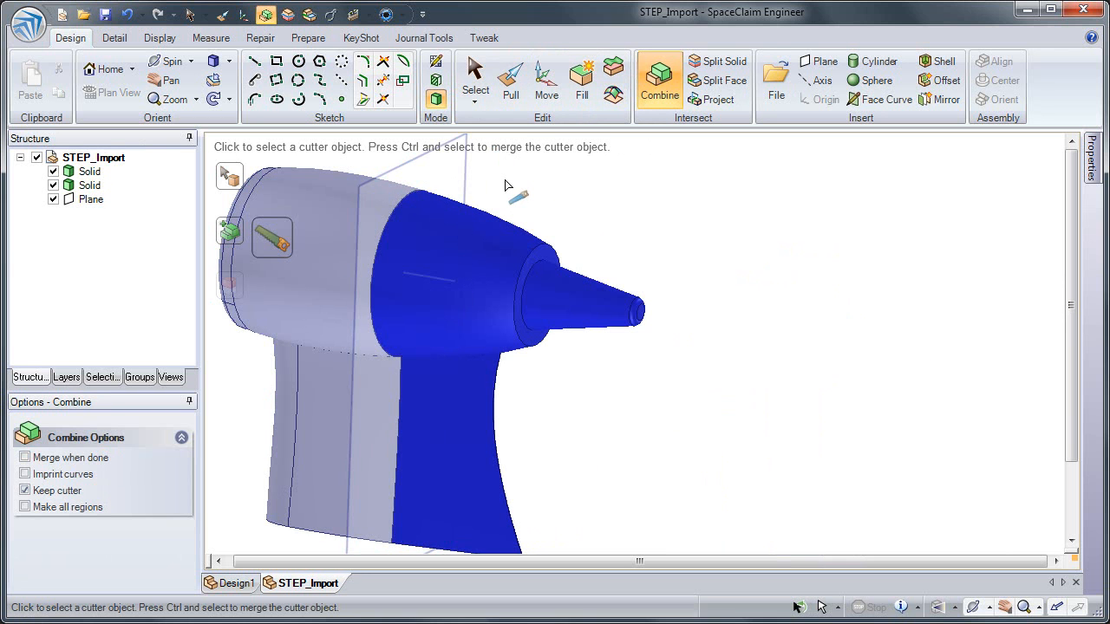
Move the front solid away from the rear body along the nozzle axis to expose the mating lip.
{"action": "left_click", "coordinate": [546, 82]}
{"action": "left_click", "coordinate": [452, 260]}
{"action": "left_click_drag", "start_coordinate": [576, 395], "coordinate": [850, 441]}
{"action": "left_click", "coordinate": [580, 287]}
{"action": "middle_click_drag", "start_coordinate": [580, 287], "coordinate": [555, 282]}
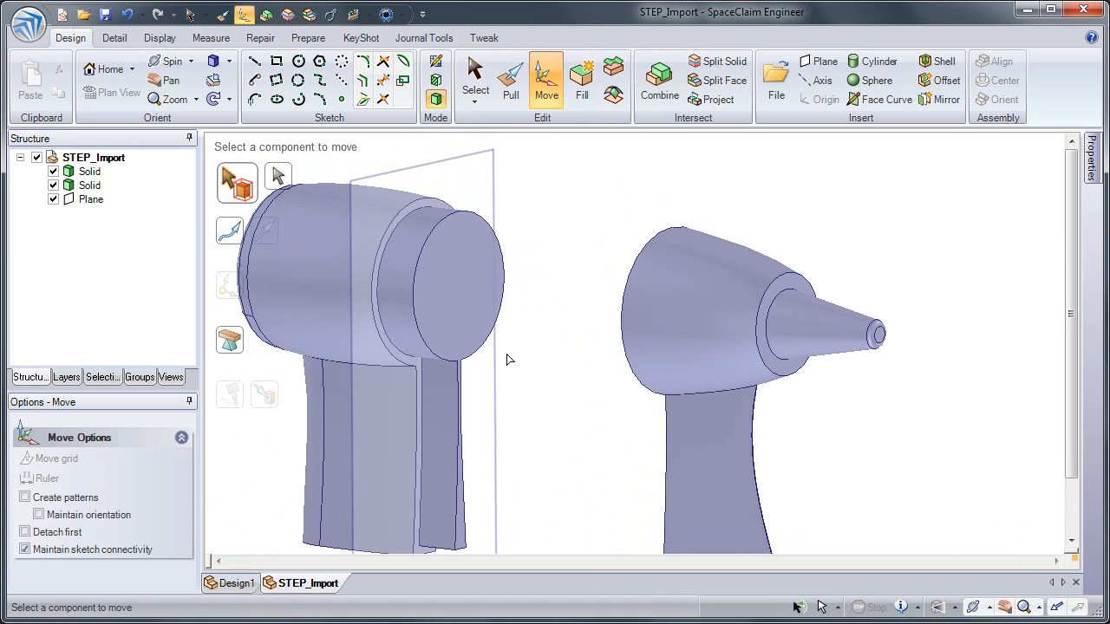
{"action": "left_click", "coordinate": [450, 396]}
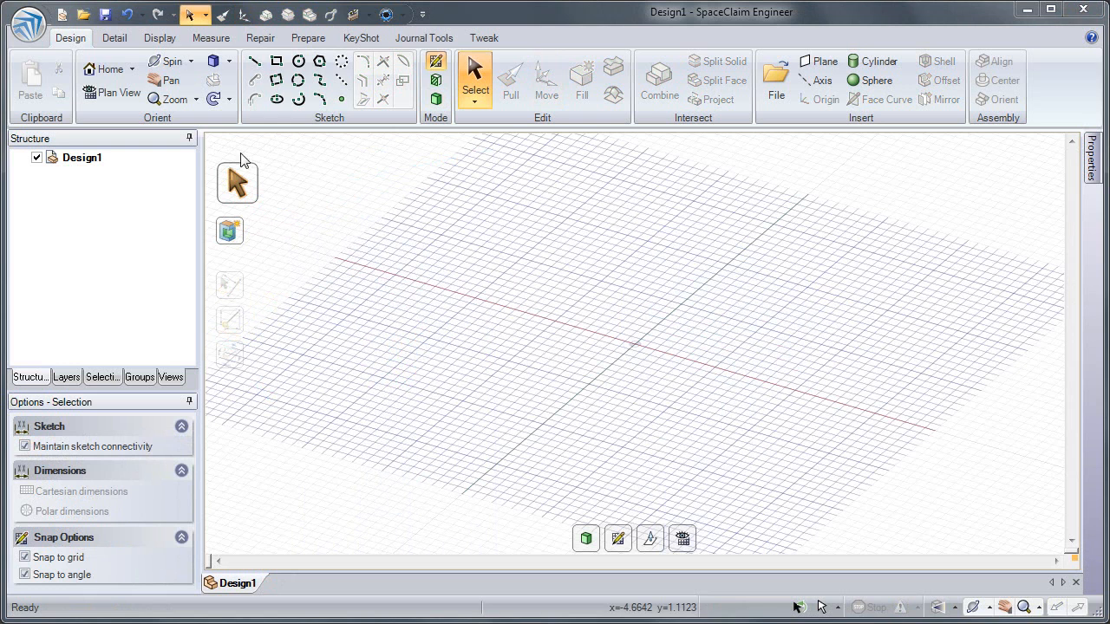
Open STEP_Import.stp from the CUSTOMER PARTS folder using the STEP file type.
{"action": "left_click", "coordinate": [26, 35]}
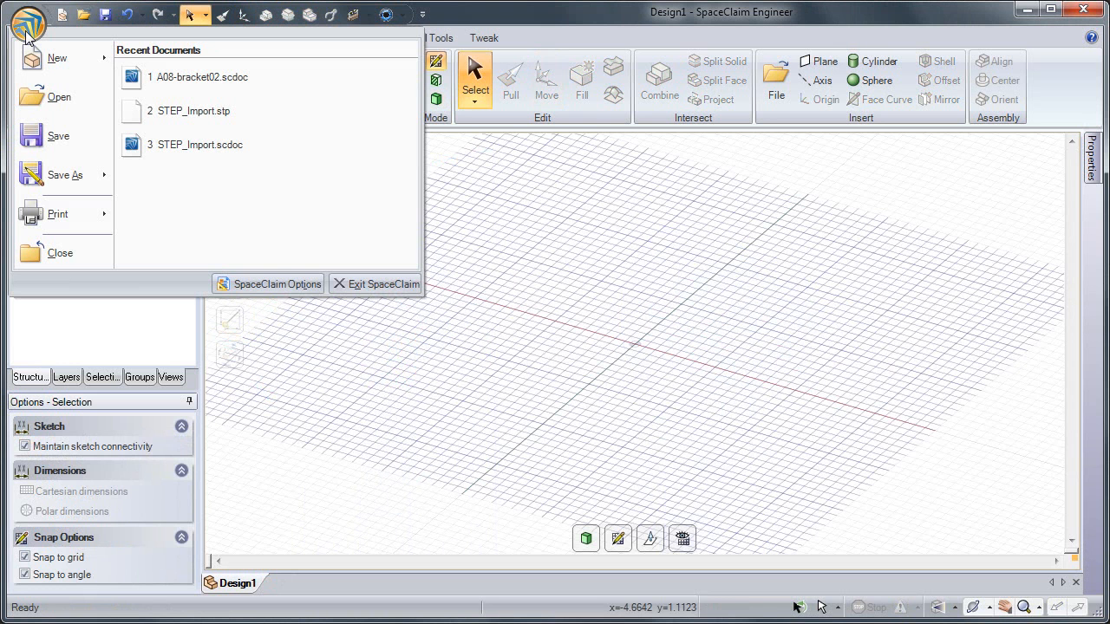
{"action": "left_click", "coordinate": [59, 98]}
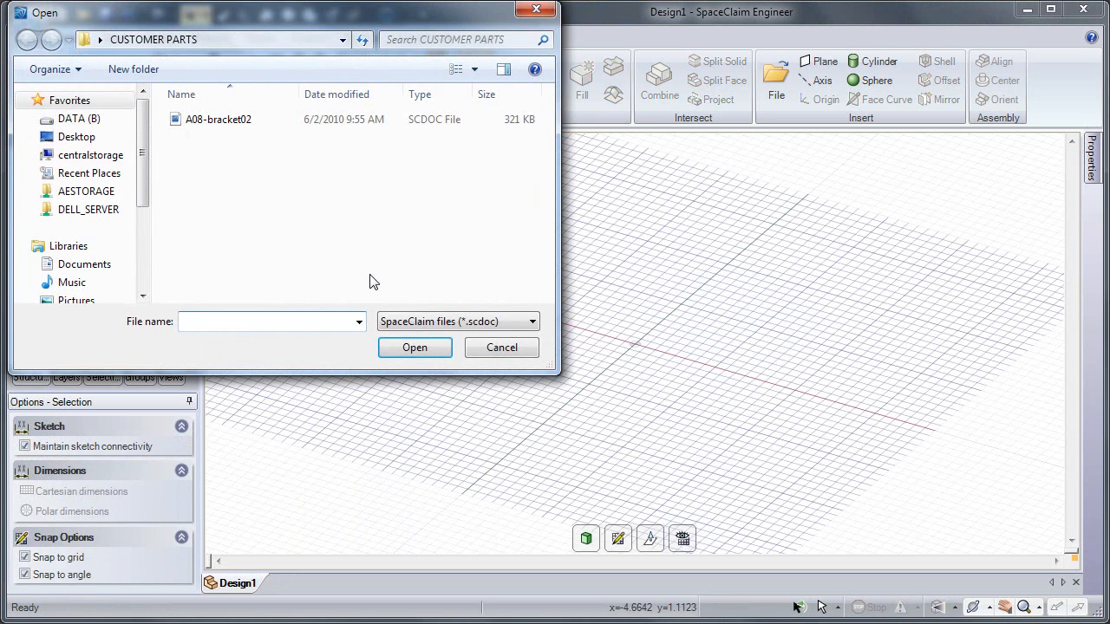
{"action": "left_click", "coordinate": [436, 326]}
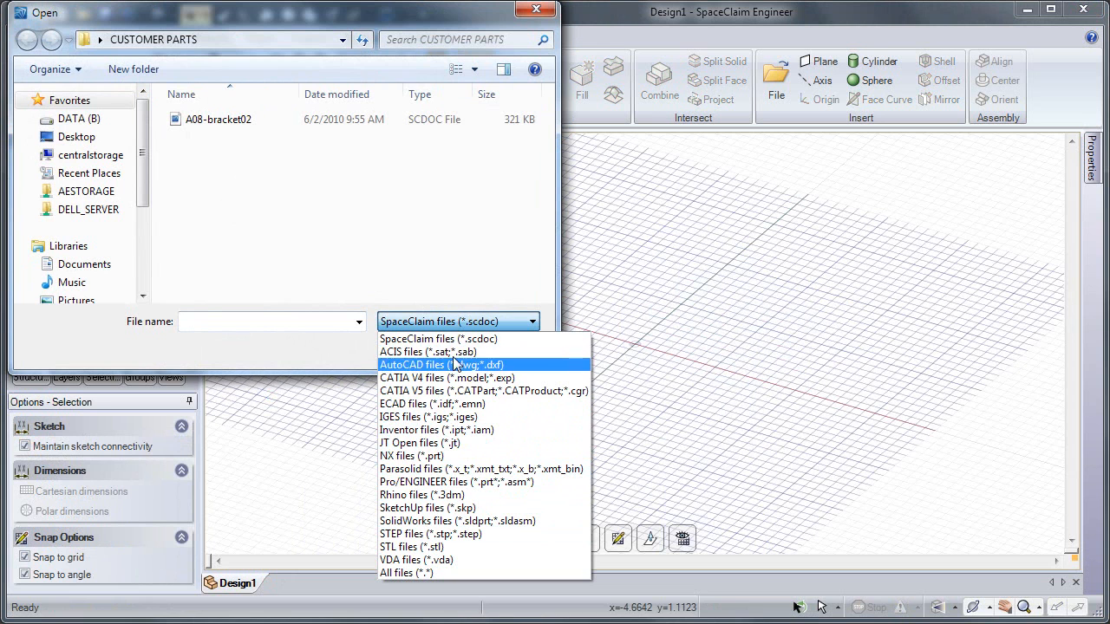
{"action": "left_click", "coordinate": [433, 534]}
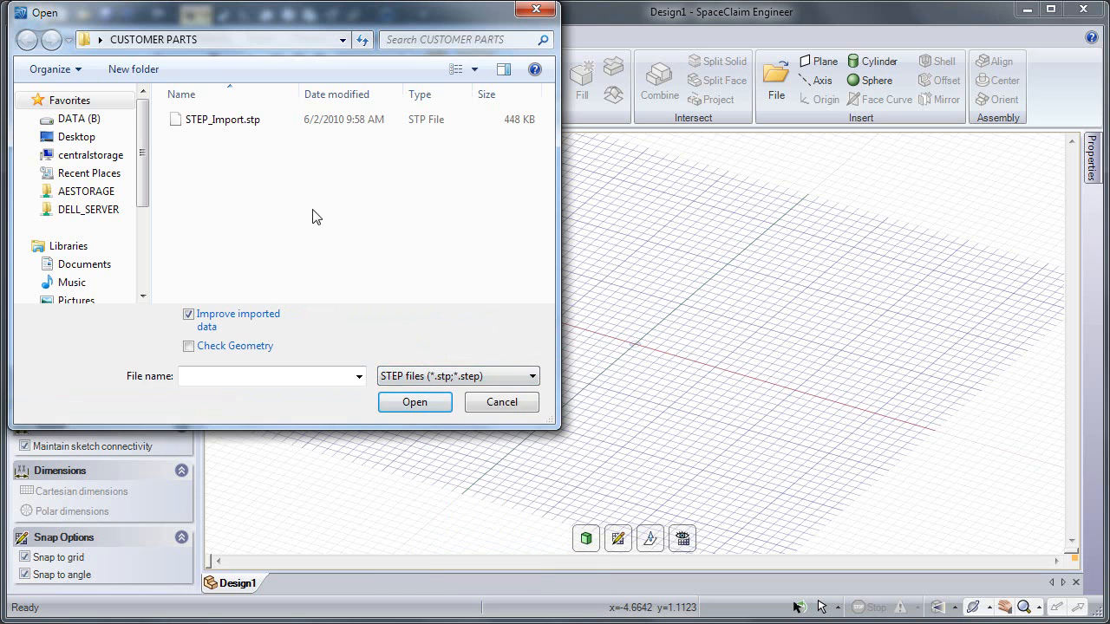
{"action": "double_click", "coordinate": [211, 123]}
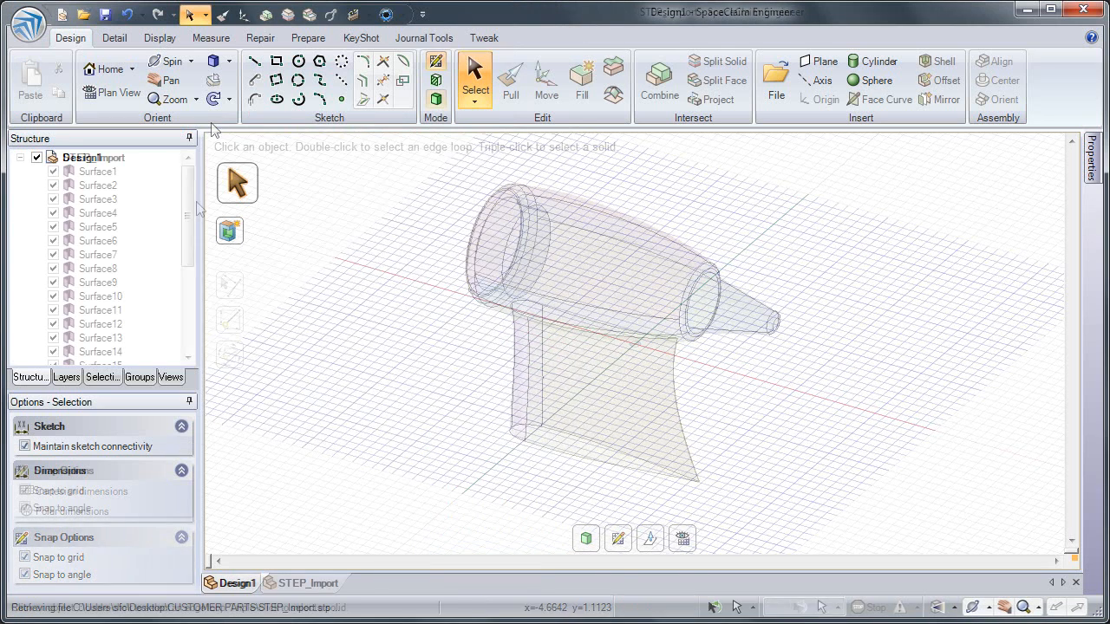
Stitch all the imported surfaces into one surface body with the Stitch repair tool.
{"action": "left_click_drag", "start_coordinate": [188, 202], "coordinate": [191, 235]}
{"action": "left_click_drag", "start_coordinate": [194, 280], "coordinate": [186, 202]}
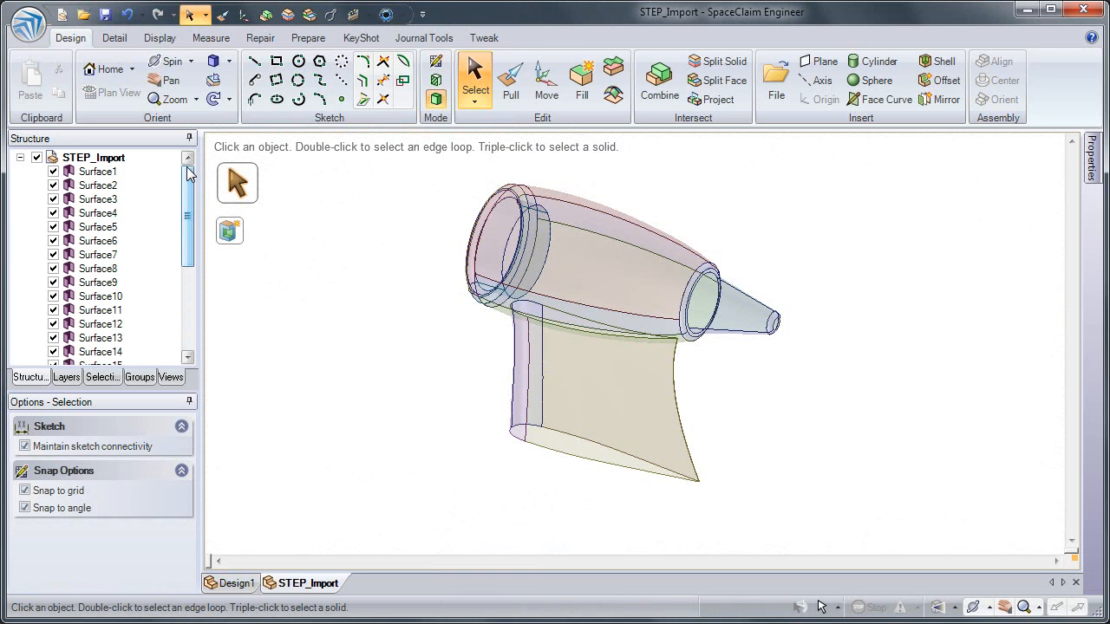
{"action": "left_click", "coordinate": [260, 38]}
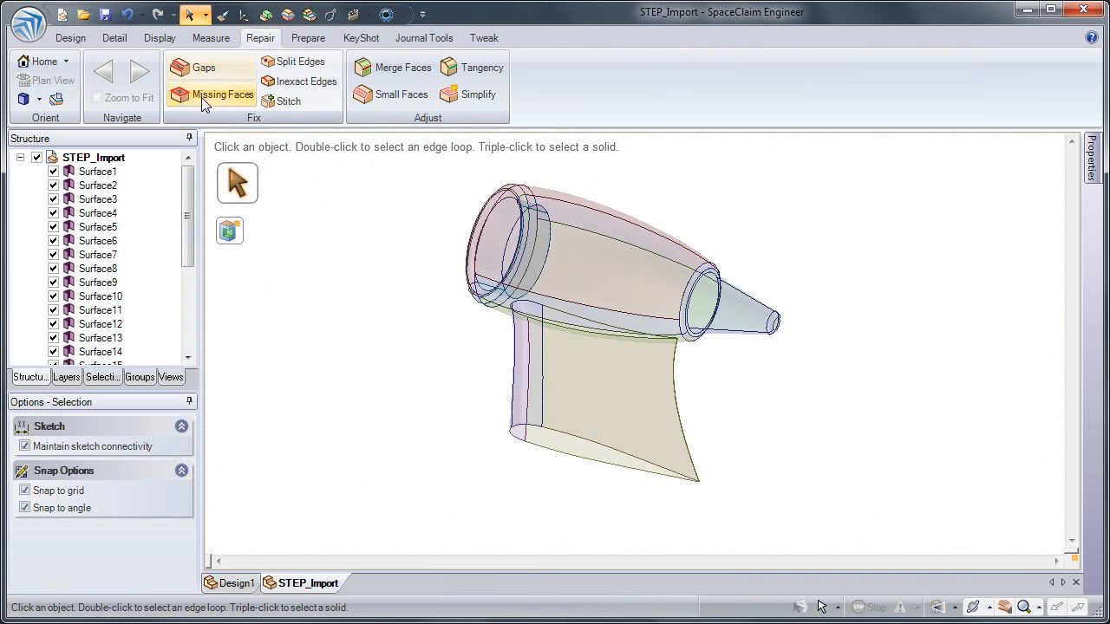
{"action": "left_click", "coordinate": [300, 104]}
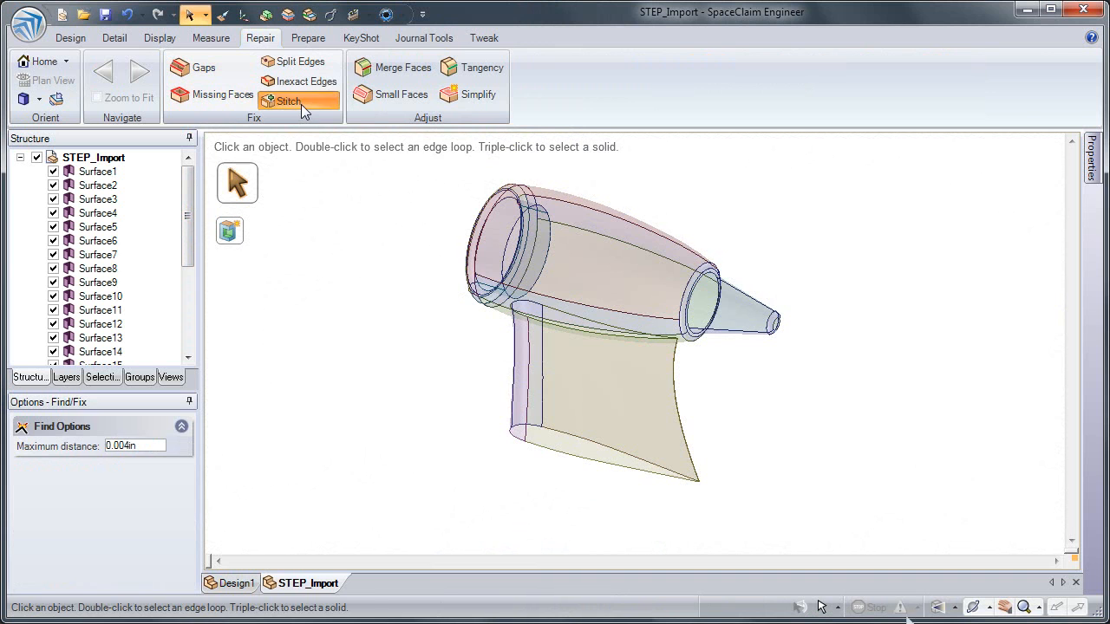
{"action": "left_click", "coordinate": [230, 231]}
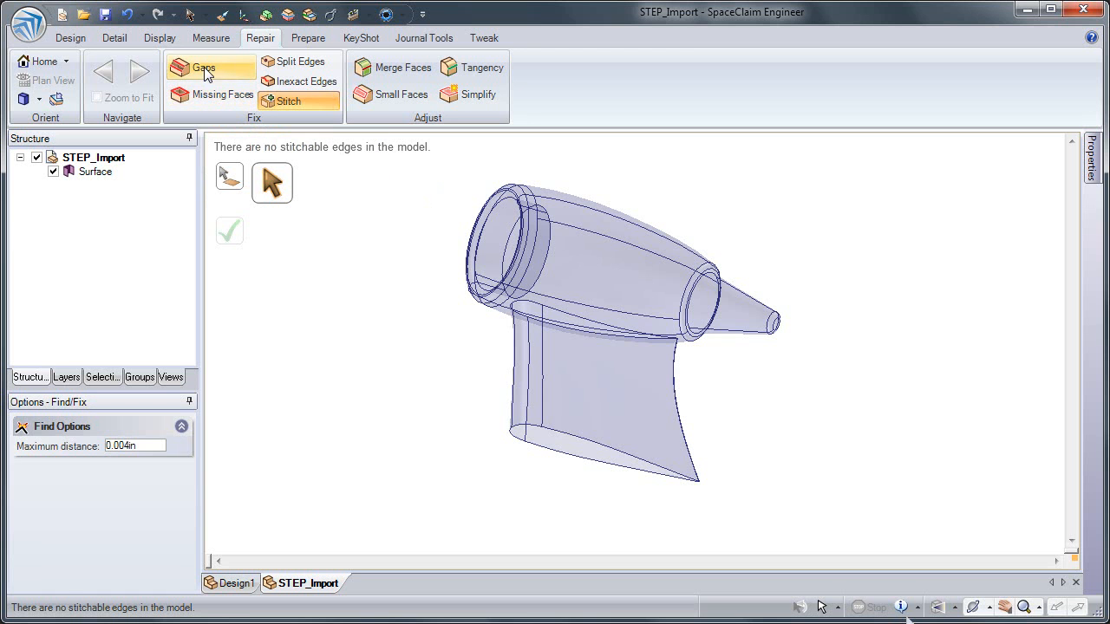
Create the missing face on the handle's open edge loop to close the model into a solid.
{"action": "left_click", "coordinate": [208, 94]}
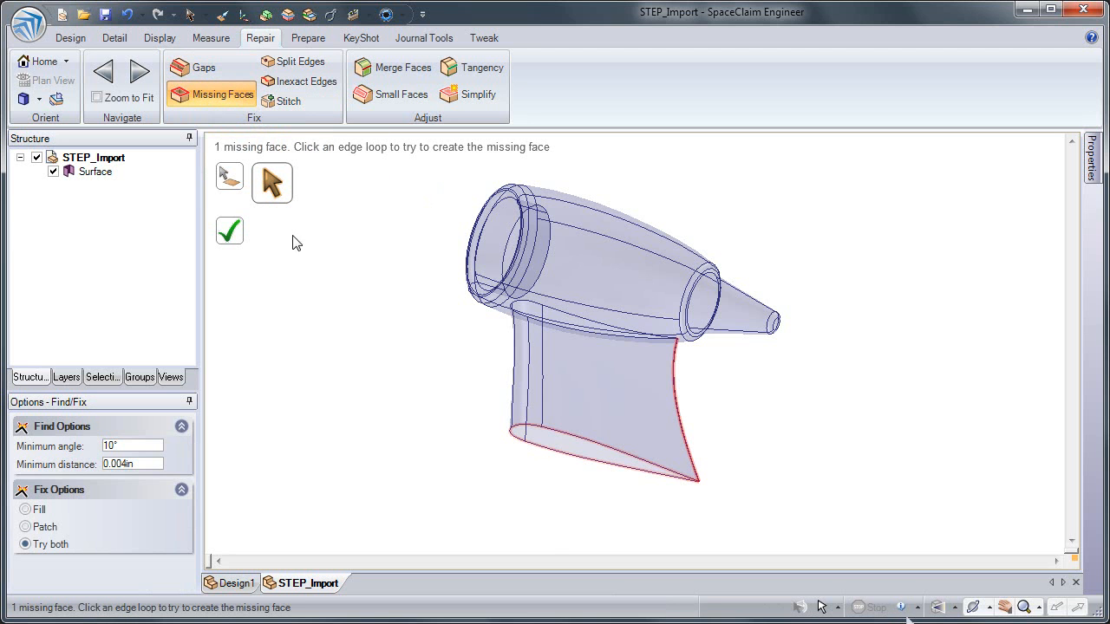
{"action": "left_click", "coordinate": [650, 459]}
{"action": "middle_click_drag", "start_coordinate": [439, 352], "coordinate": [456, 344]}
{"action": "left_click", "coordinate": [464, 333]}
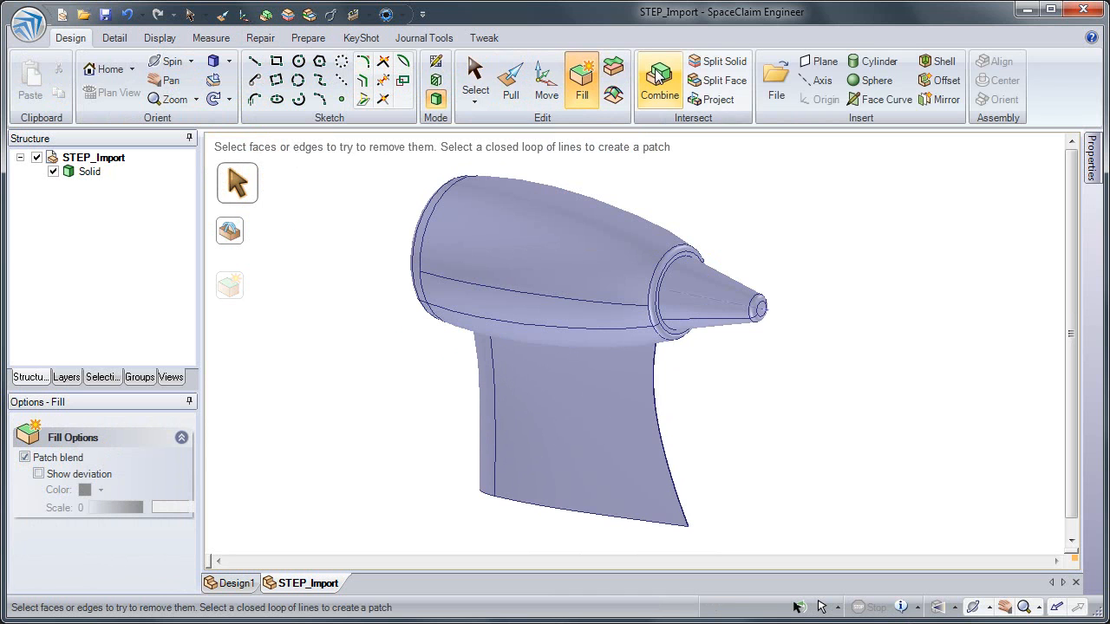
Pull the nozzle tip's end face outward about 0.230 in and adjust the round around the tip.
{"action": "key", "text": "p"}
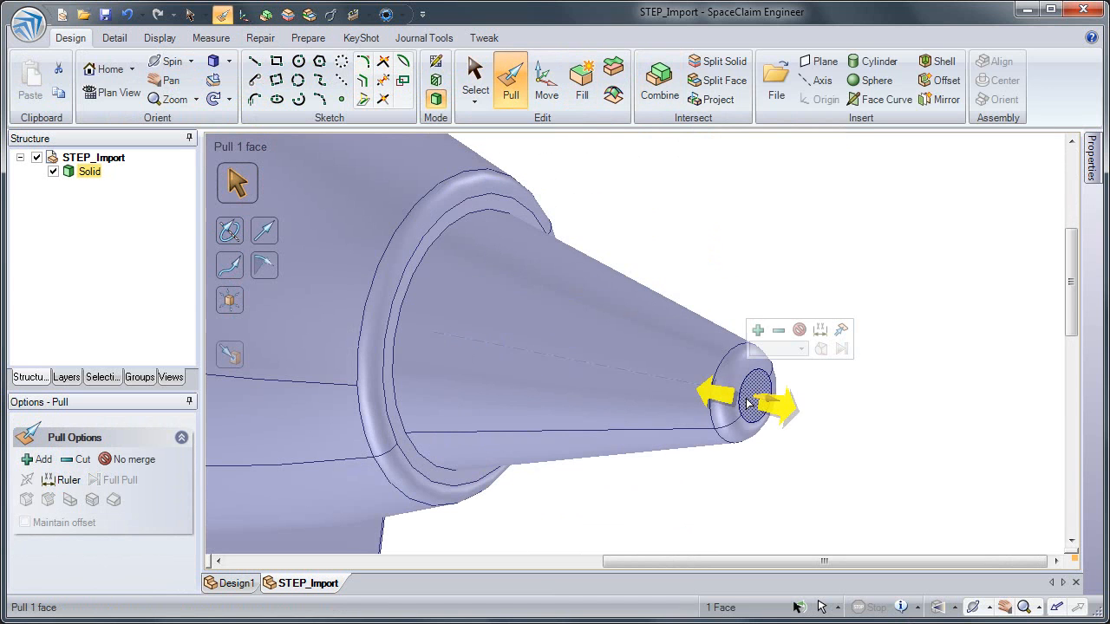
{"action": "key", "text": "space"}
{"action": "left_click_drag", "start_coordinate": [718, 400], "coordinate": [756, 397]}
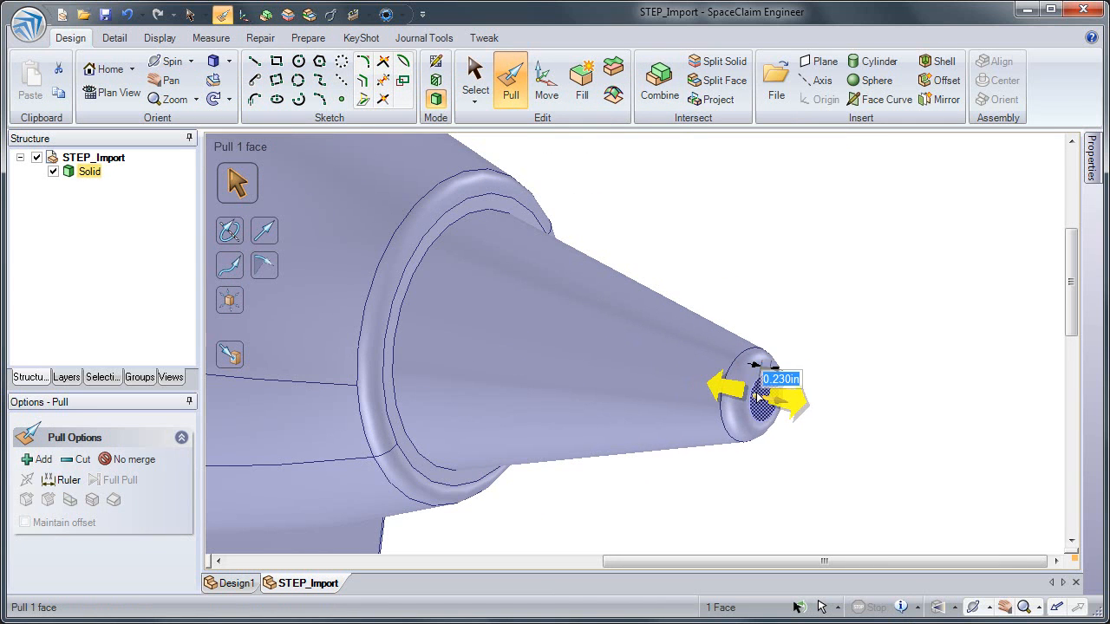
{"action": "left_click", "coordinate": [733, 394]}
{"action": "left_click", "coordinate": [744, 400]}
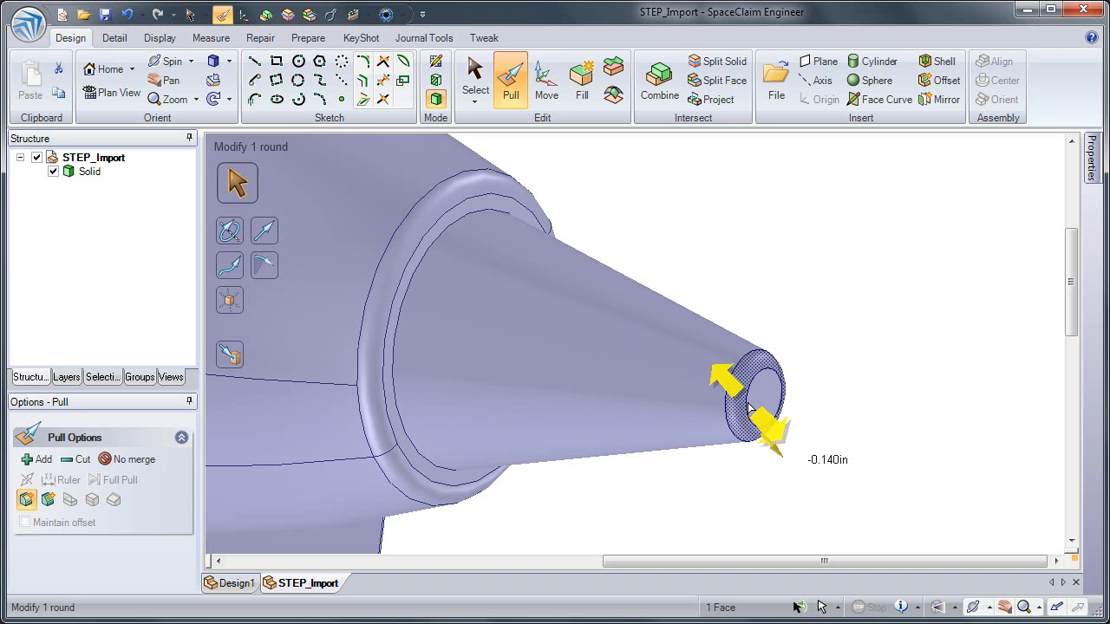
{"action": "left_click_drag", "start_coordinate": [739, 402], "coordinate": [732, 400]}
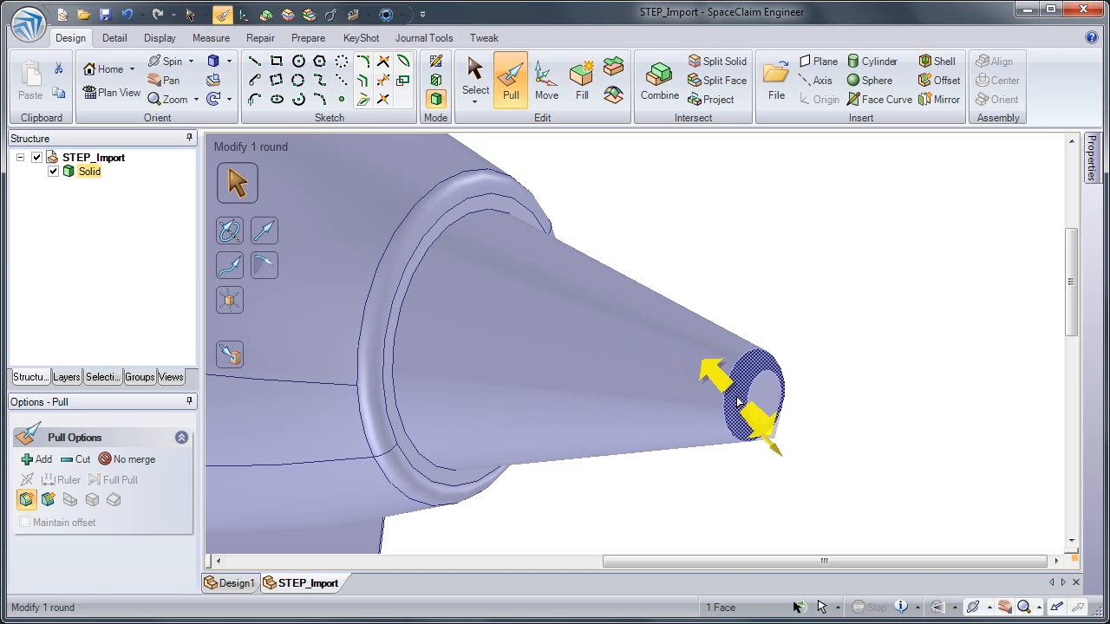
Draft the nozzle's conical faces to a shallower taper about the tip and try shifting the cone with Move.
{"action": "left_click", "coordinate": [725, 406], "text": "ctrl"}
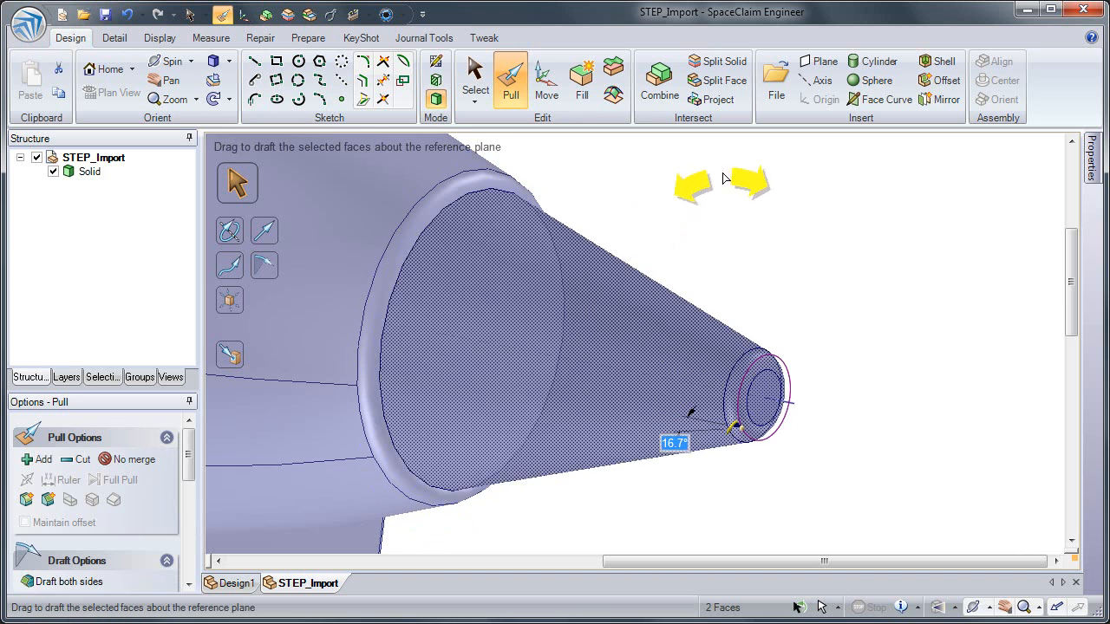
{"action": "left_click", "coordinate": [547, 87]}
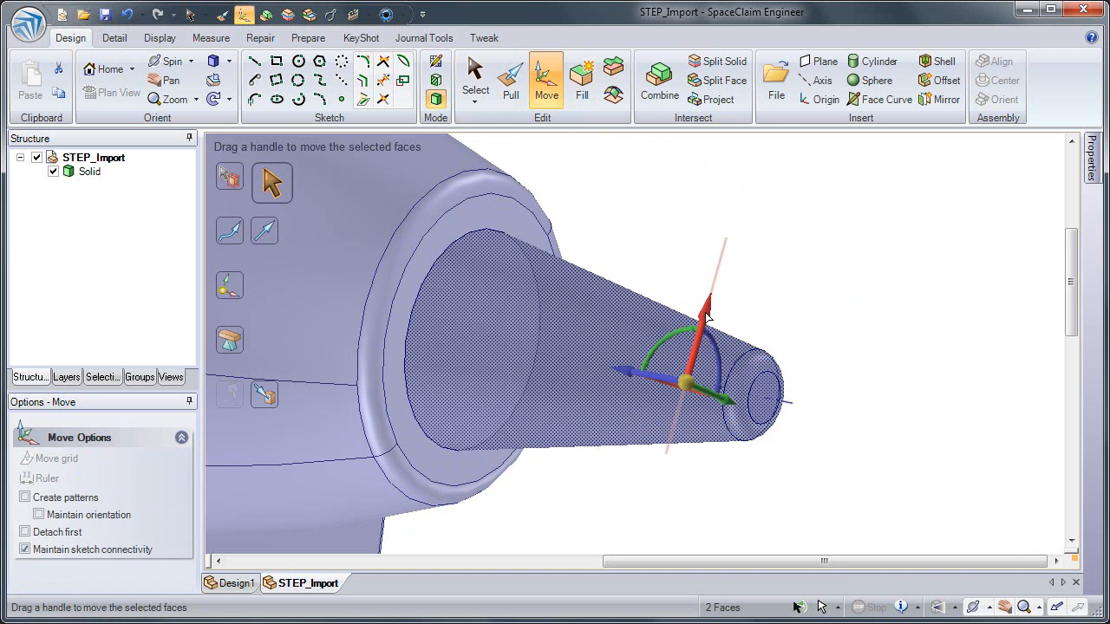
{"action": "mouse_move", "coordinate": [709, 317]}
{"action": "left_mouse_down"}
{"action": "mouse_move", "coordinate": [715, 291]}
{"action": "mouse_move", "coordinate": [683, 348]}
{"action": "mouse_move", "coordinate": [701, 305]}
{"action": "left_mouse_up"}
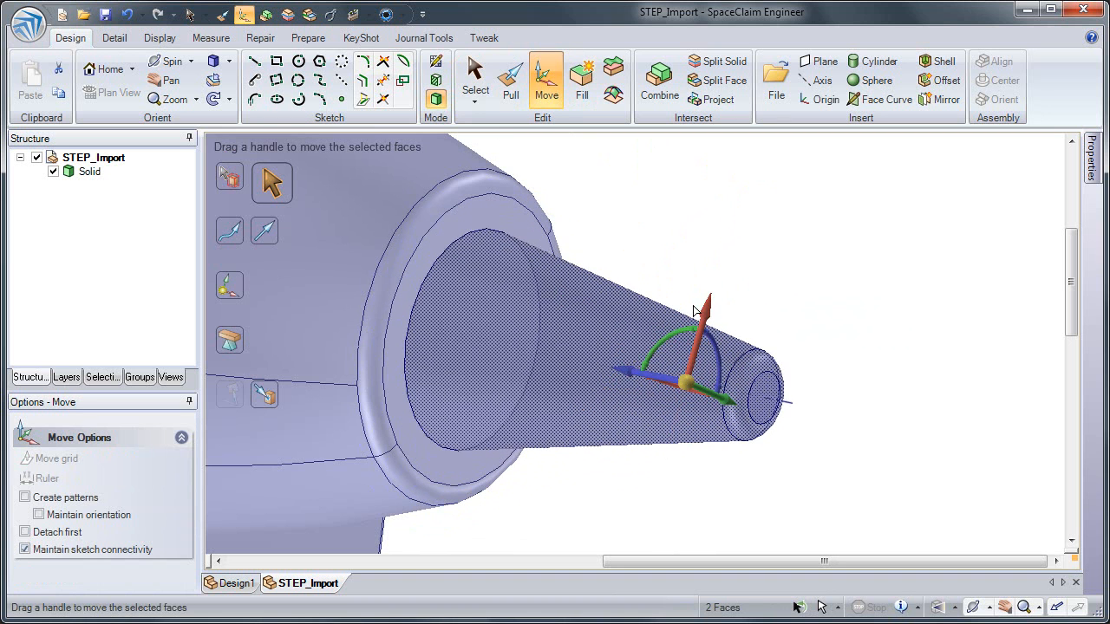
Remove the round faces on the collar around the nozzle's base with Fill.
{"action": "left_click", "coordinate": [391, 353]}
{"action": "left_click", "coordinate": [401, 482], "text": "ctrl"}
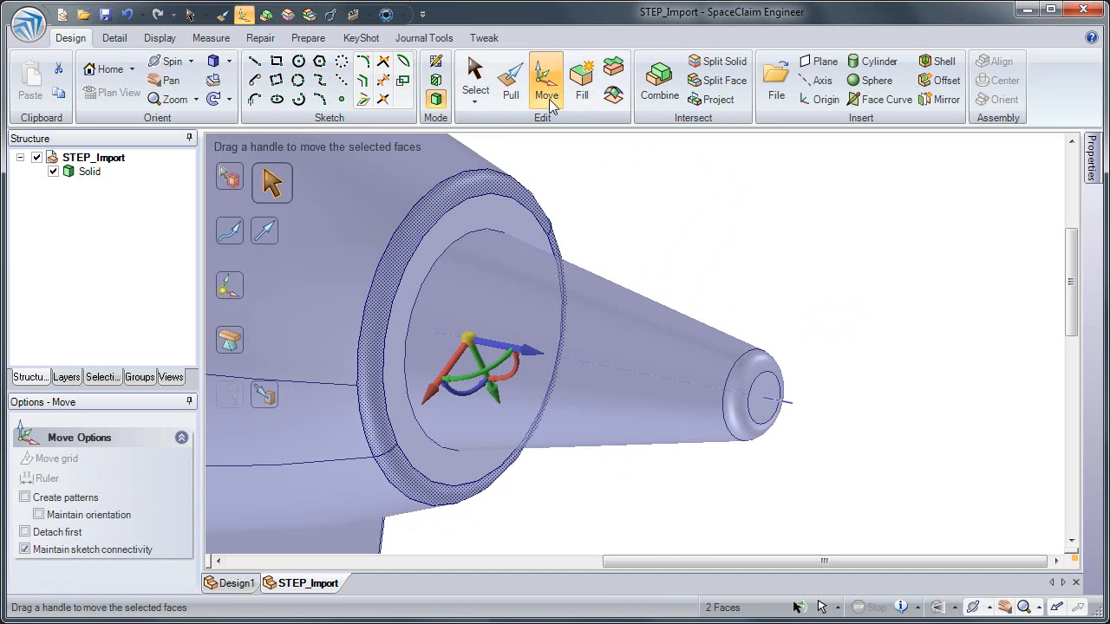
{"action": "left_click", "coordinate": [583, 88]}
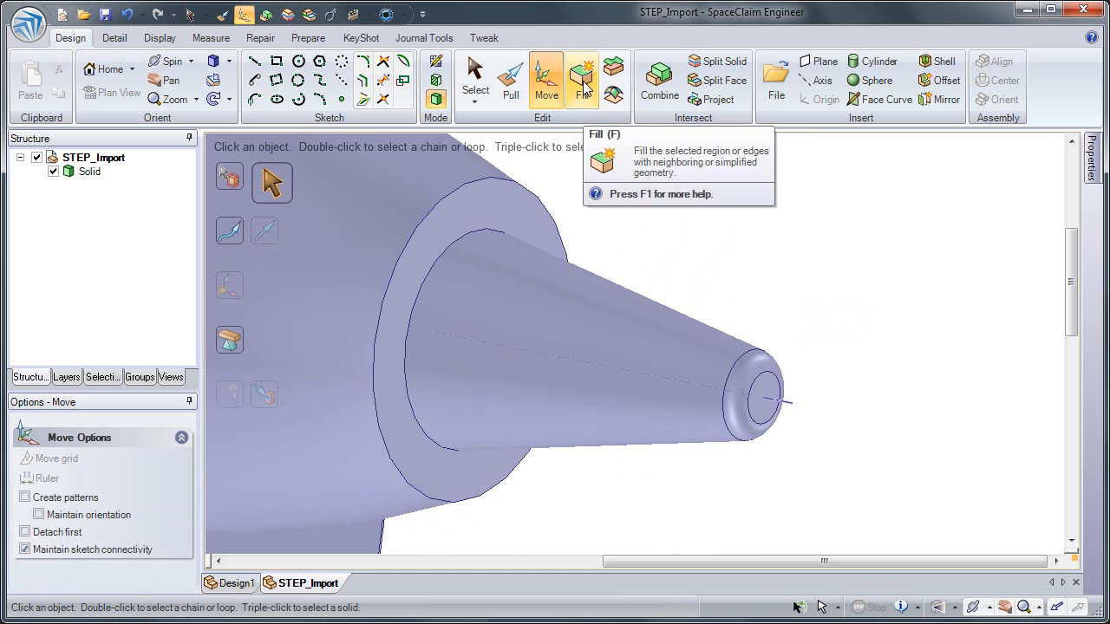
Insert a plane on the nozzle tip's end face and move it 17.000 in back along the axis into the body.
{"action": "scroll", "coordinate": [573, 372], "scroll_direction": "down", "scroll_amount": 2}
{"action": "left_click", "coordinate": [701, 394]}
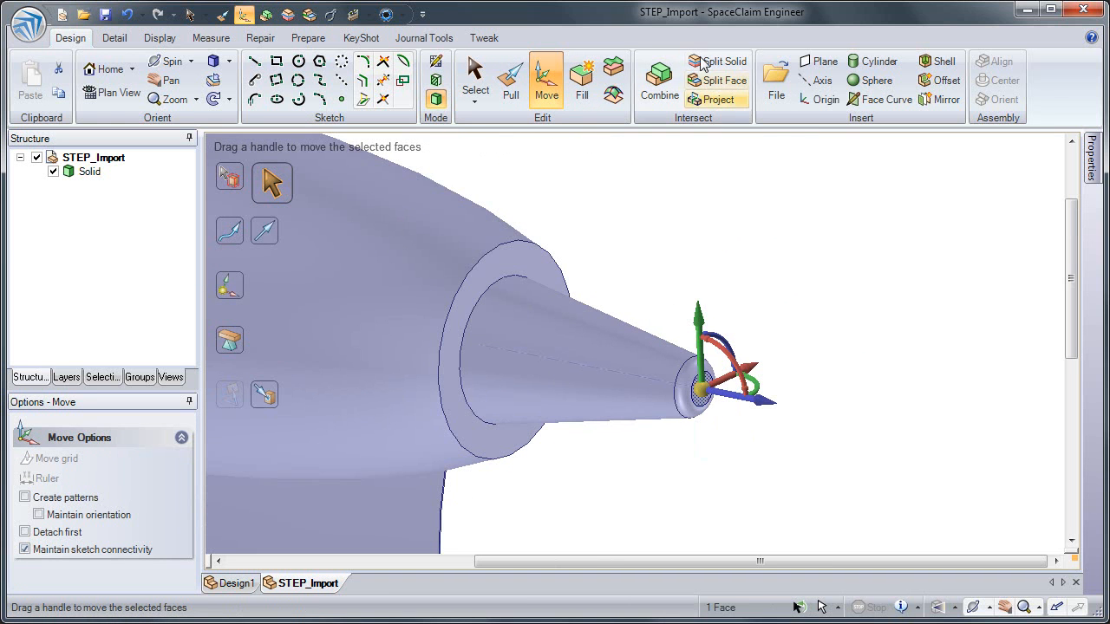
{"action": "left_click", "coordinate": [819, 61]}
{"action": "scroll", "coordinate": [796, 320], "scroll_direction": "down", "scroll_amount": 2}
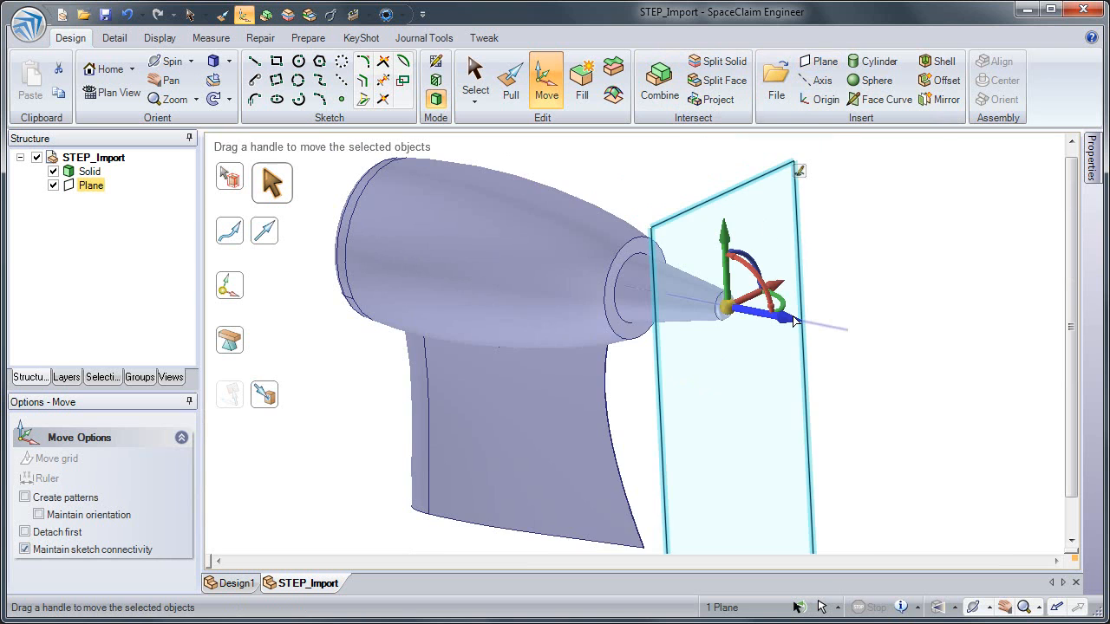
{"action": "left_click_drag", "start_coordinate": [788, 323], "coordinate": [610, 105]}
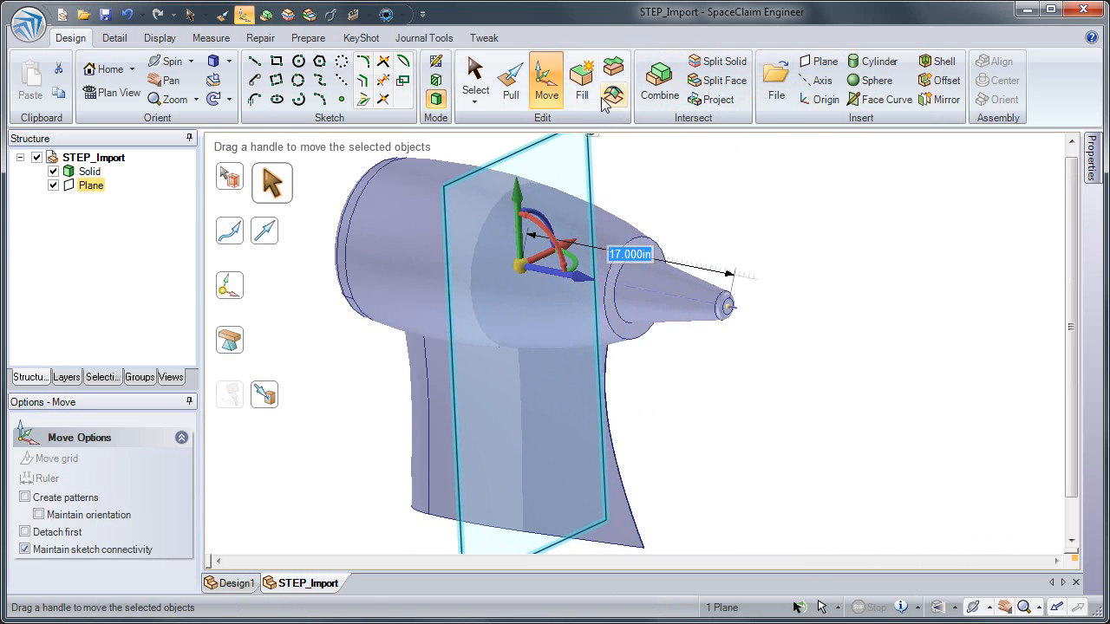
Split the solid with the plane into front and rear bodies using Combine, keeping both.
{"action": "left_click", "coordinate": [653, 77]}
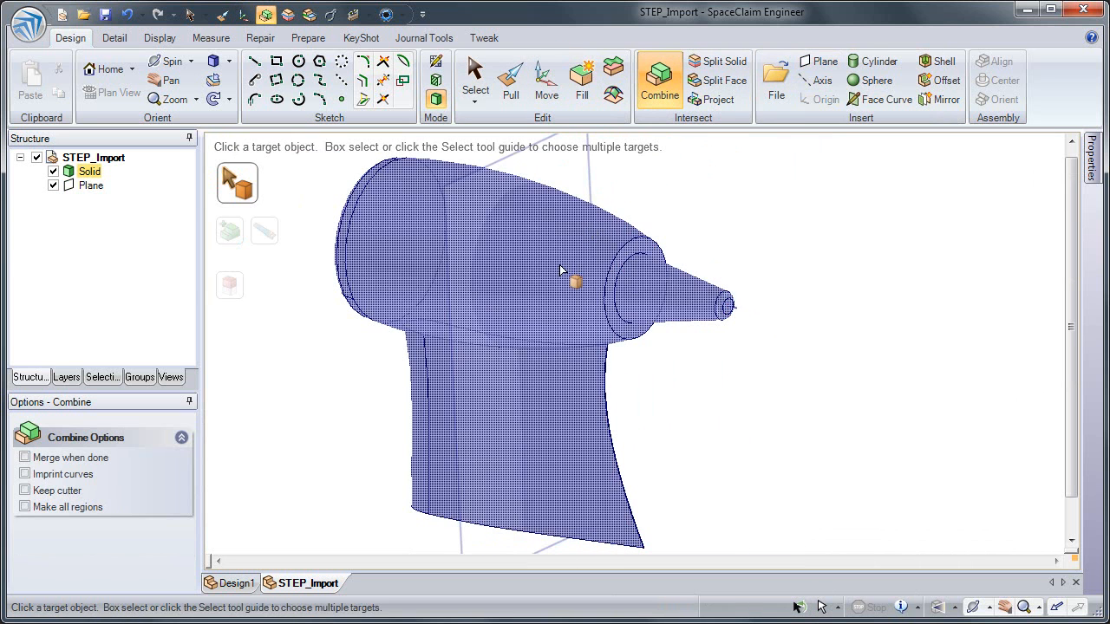
{"action": "left_click", "coordinate": [559, 264]}
{"action": "left_click", "coordinate": [499, 179]}
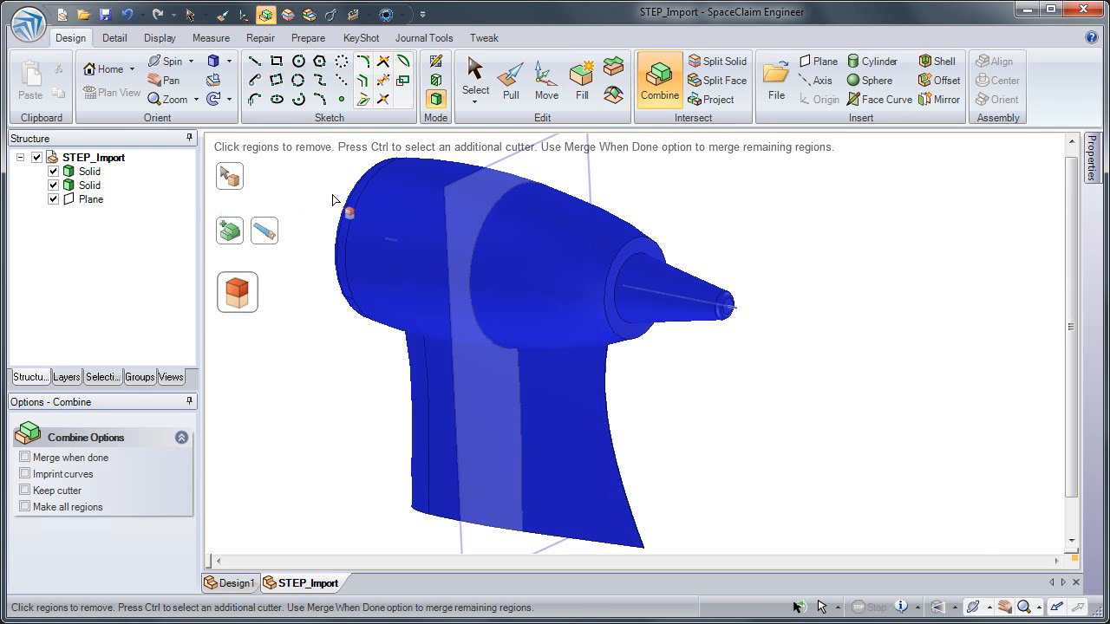
Move the front solid away from the rear body along the nozzle axis to expose the cut face.
{"action": "left_click", "coordinate": [544, 76]}
{"action": "left_click", "coordinate": [90, 186]}
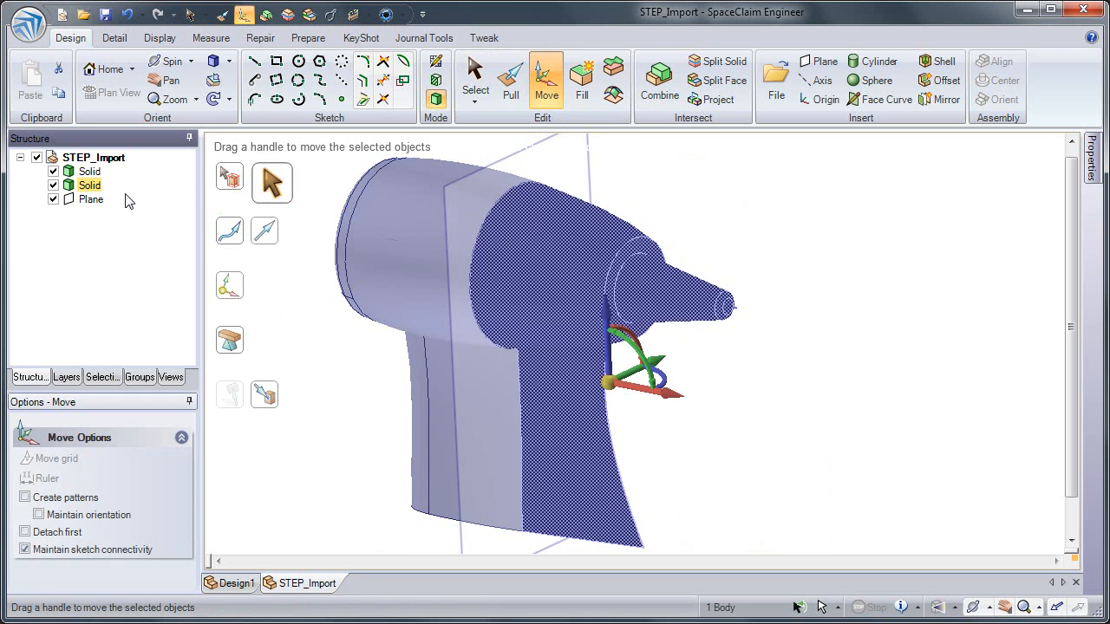
{"action": "left_click_drag", "start_coordinate": [663, 401], "coordinate": [913, 458]}
Copy the rear body's cut-face edge loop 0.600 in inward with Pull and extrude the inner face outward into a lip.
{"action": "left_click", "coordinate": [469, 314], "text": "ctrl"}
{"action": "double_click", "coordinate": [469, 314]}
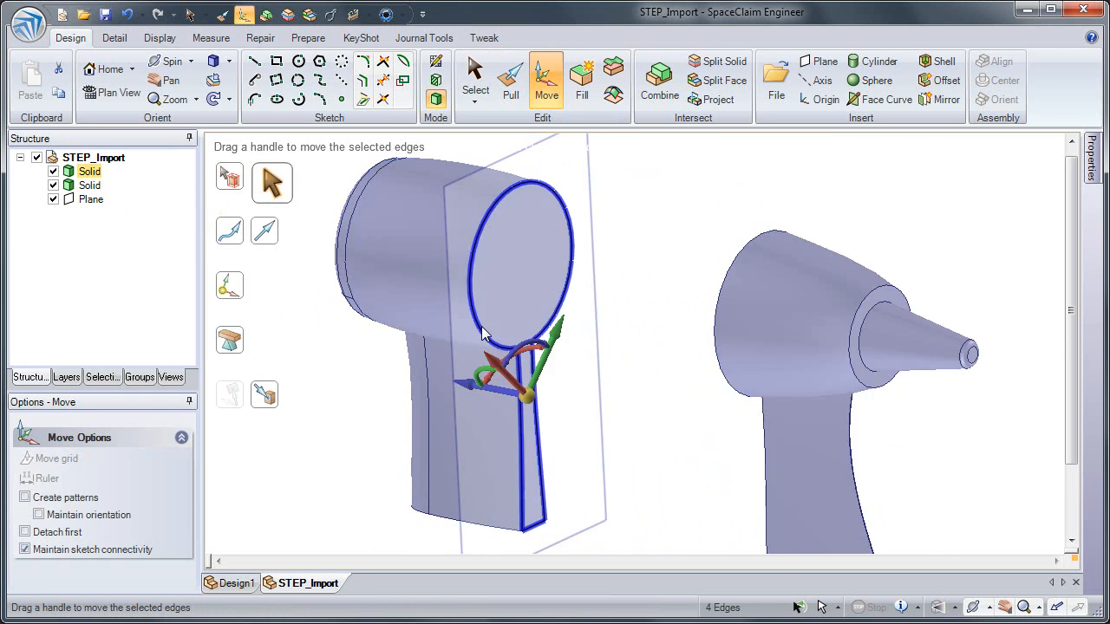
{"action": "left_click", "coordinate": [510, 82]}
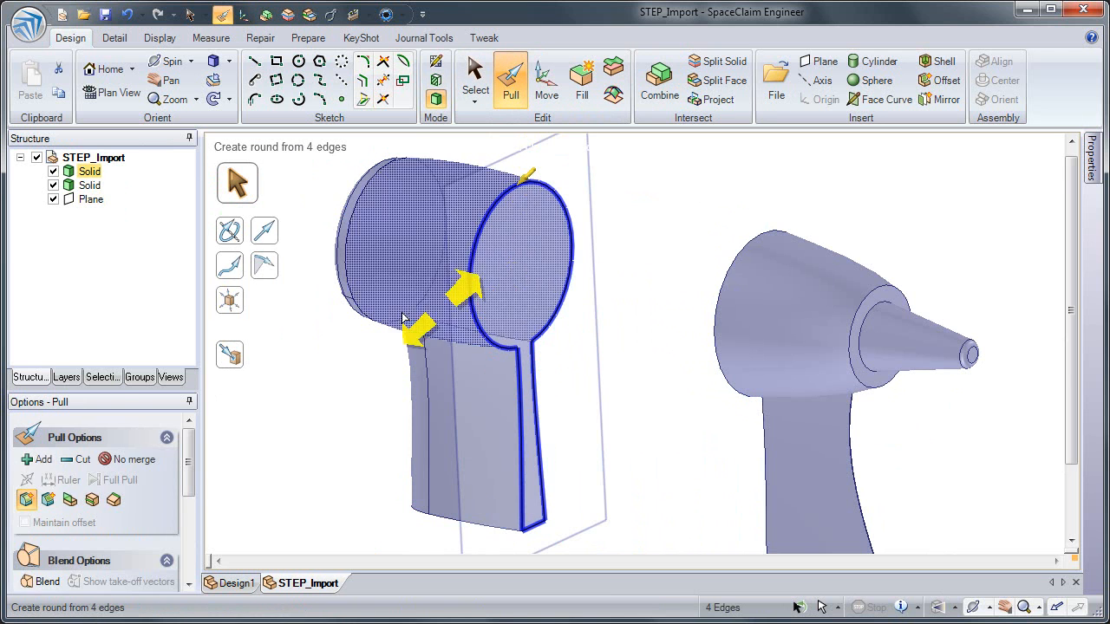
{"action": "left_click", "coordinate": [92, 500]}
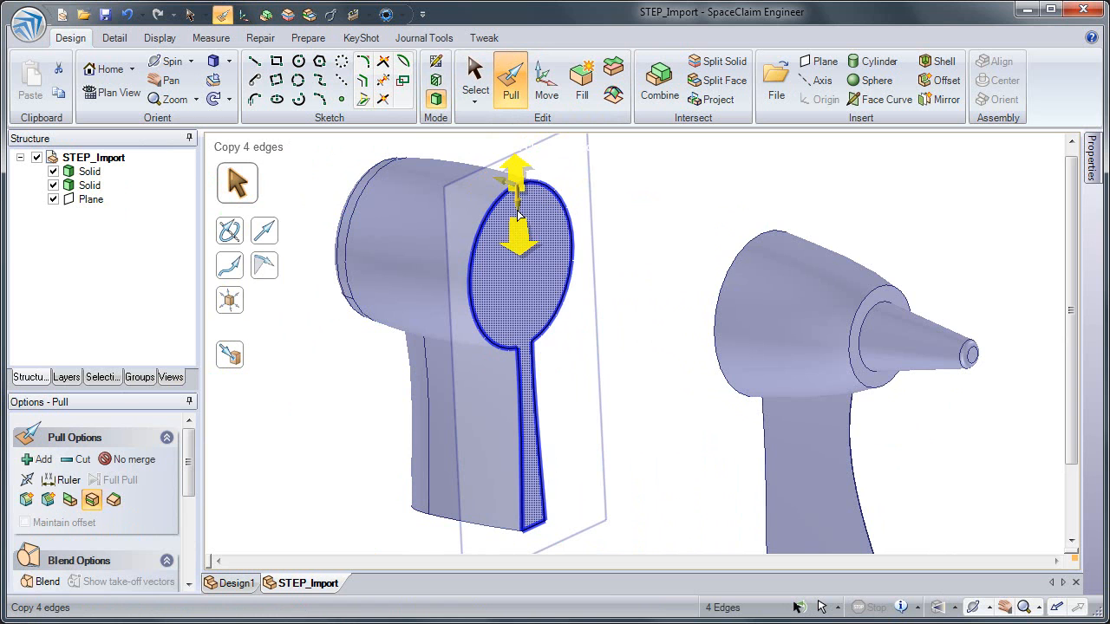
{"action": "key", "text": "space"}
{"action": "type", "text": "0.6"}
{"action": "key", "text": "Return"}
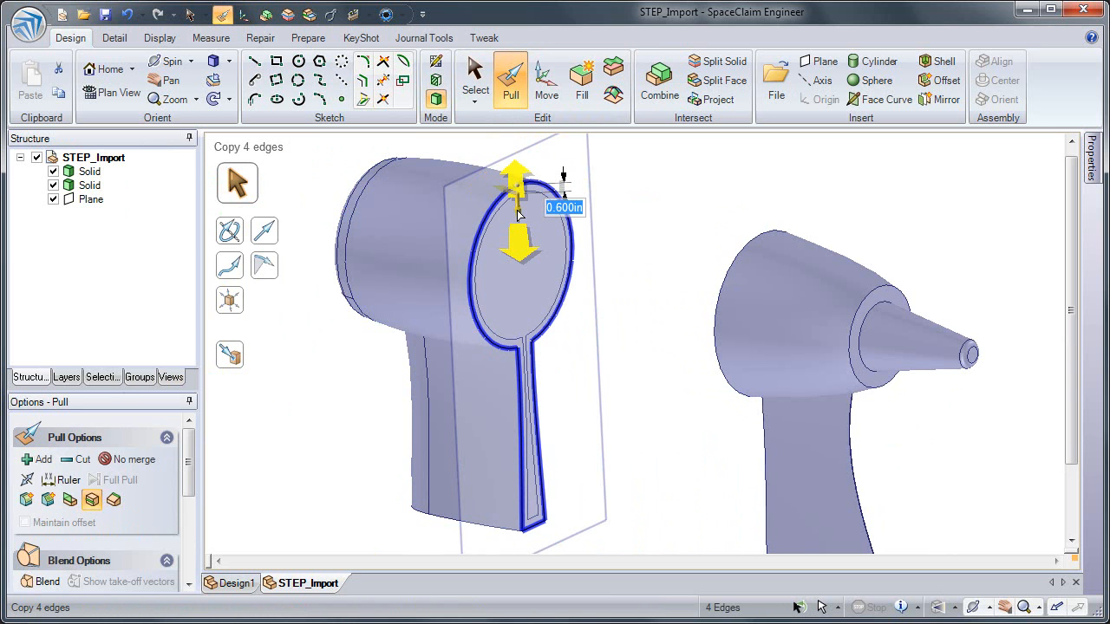
{"action": "left_click", "coordinate": [555, 260]}
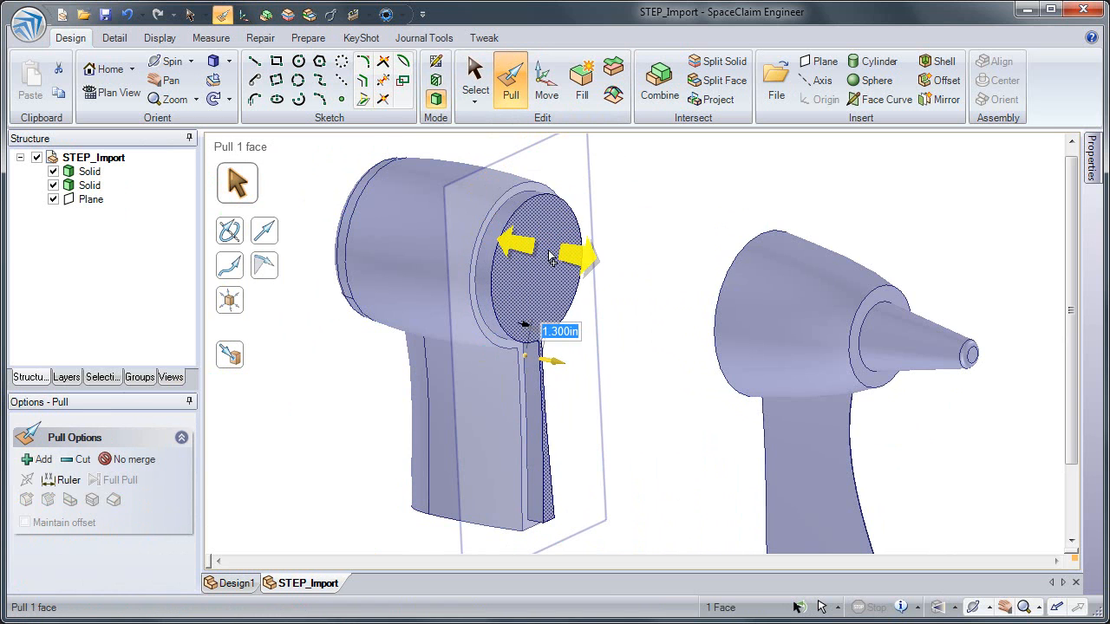
{"action": "left_click_drag", "start_coordinate": [557, 260], "coordinate": [607, 312]}
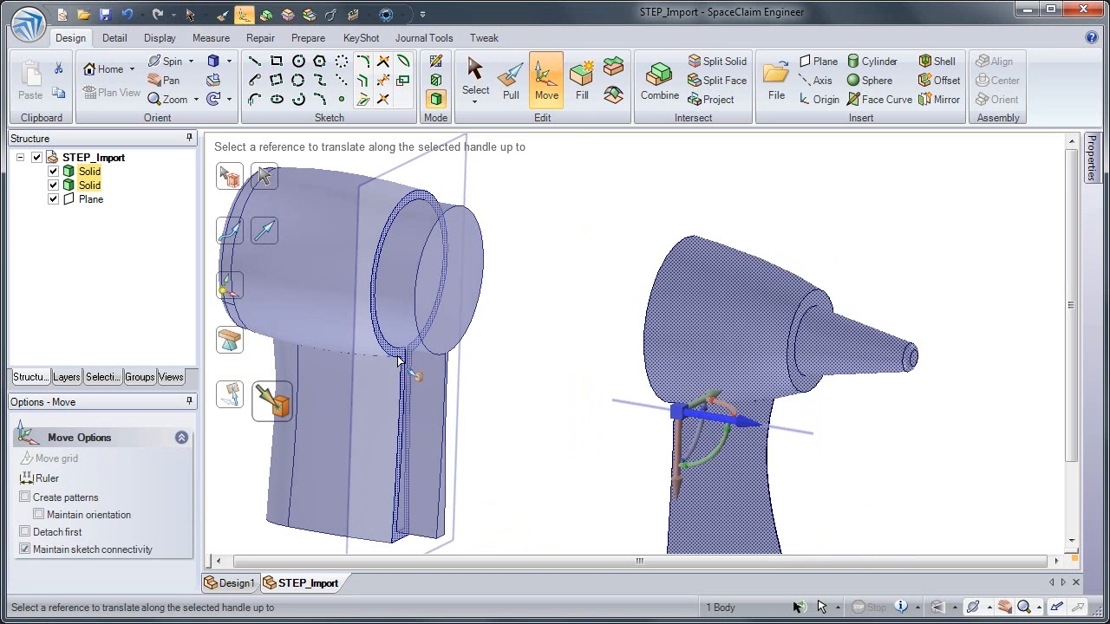
Move the front solid back up to the rear body's cut edge and cut it with the rear body using Combine.
{"action": "left_click", "coordinate": [399, 359]}
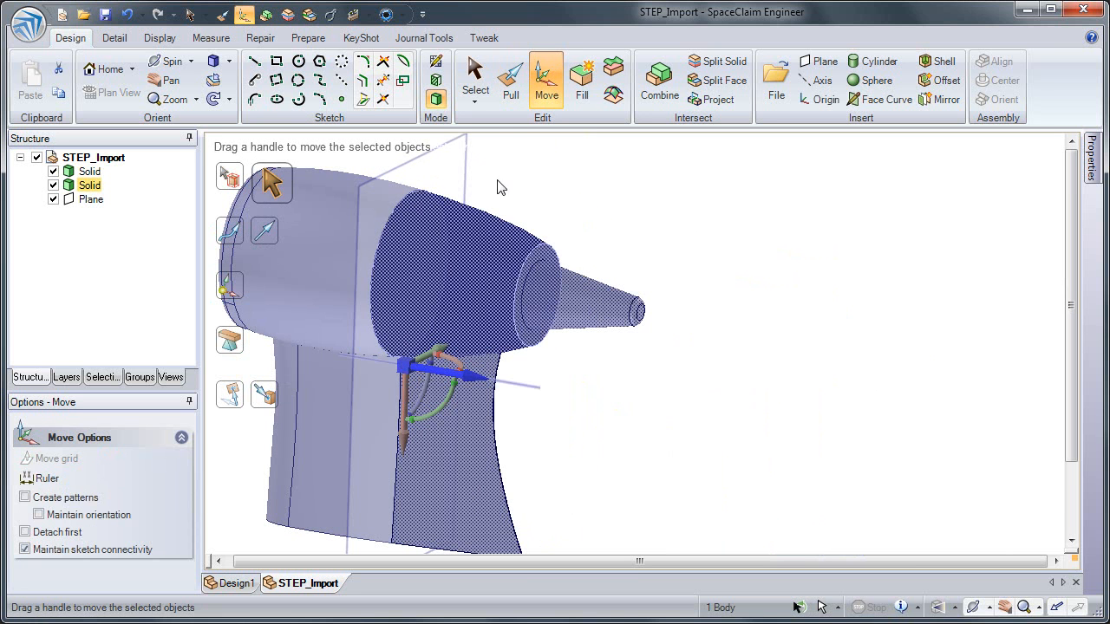
{"action": "left_click", "coordinate": [660, 83]}
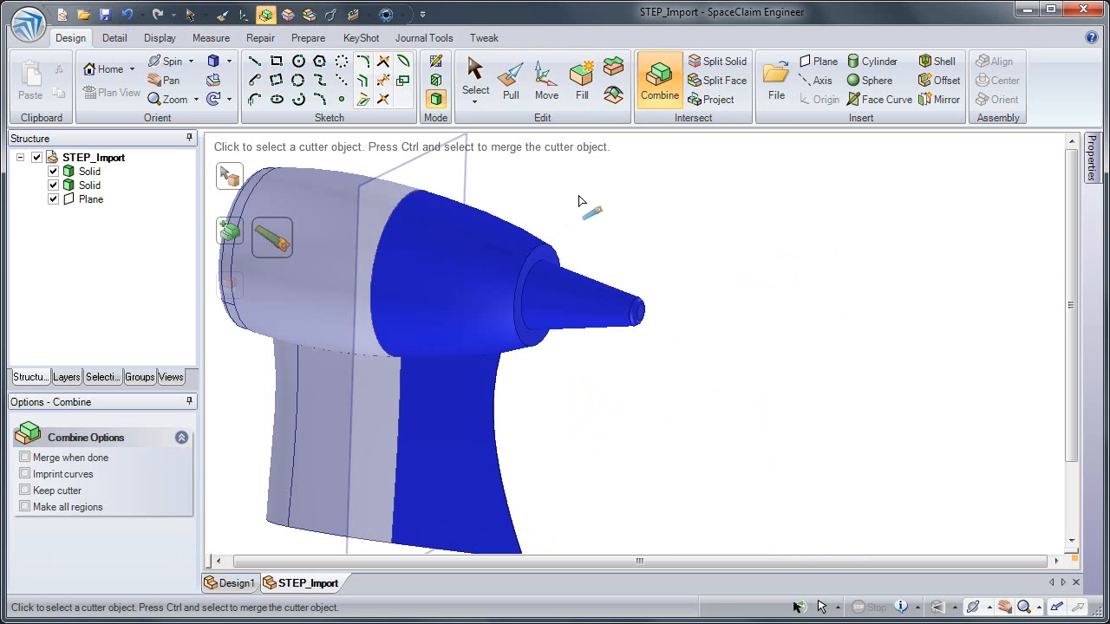
{"action": "left_click", "coordinate": [579, 199]}
{"action": "left_click", "coordinate": [475, 270]}
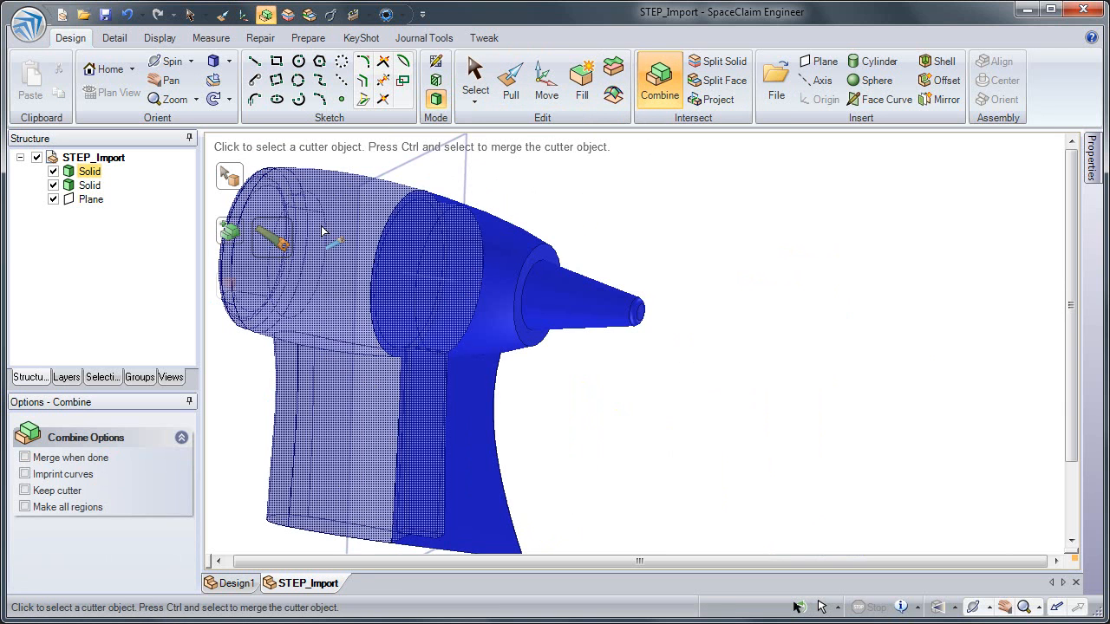
Move the front solid away from the rear body along the nozzle axis and slightly offset the lip's side faces with Pull.
{"action": "key", "text": "m"}
{"action": "left_click_drag", "start_coordinate": [573, 406], "coordinate": [852, 440]}
{"action": "middle_click_drag", "start_coordinate": [567, 290], "coordinate": [546, 283]}
{"action": "key", "text": "p"}
{"action": "left_click_drag", "start_coordinate": [676, 407], "coordinate": [676, 408]}
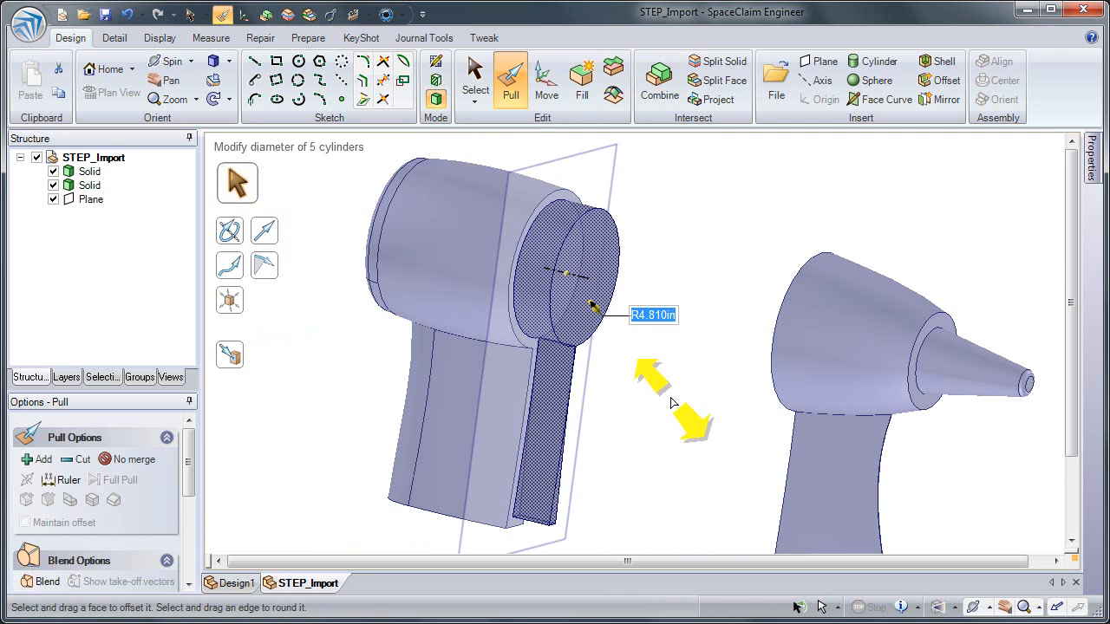
{"action": "left_click", "coordinate": [664, 404]}
Hide the plane and move each of the two solids into its own new component.
{"action": "left_click", "coordinate": [53, 199]}
{"action": "key", "text": "z"}
{"action": "left_click", "coordinate": [89, 170]}
{"action": "left_click", "coordinate": [89, 185], "text": "ctrl"}
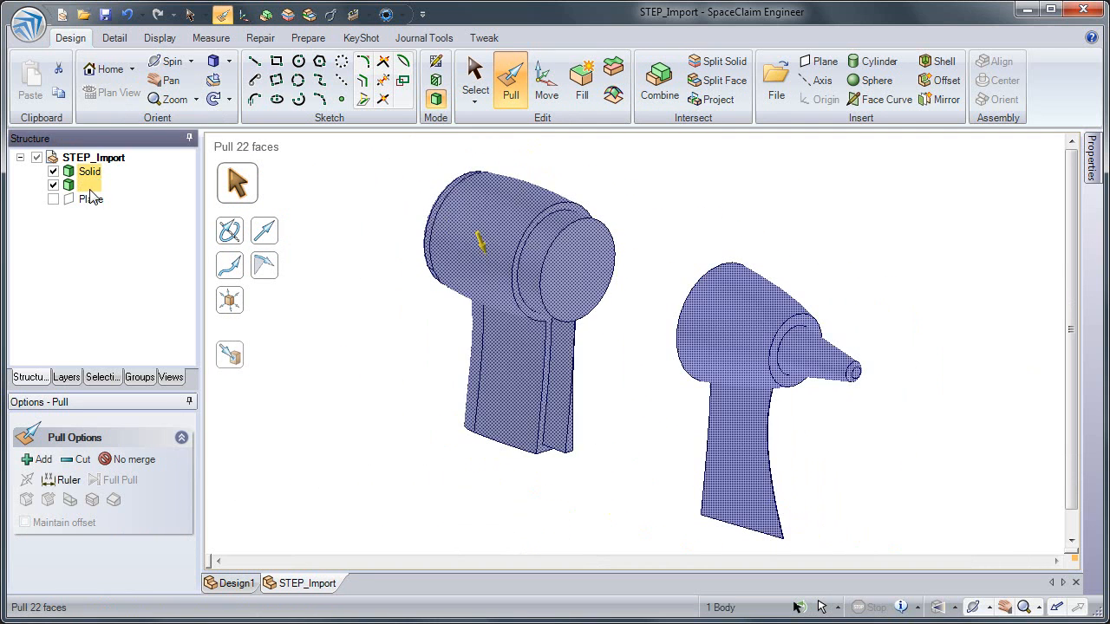
{"action": "right_click", "coordinate": [89, 186]}
{"action": "left_click", "coordinate": [135, 217]}
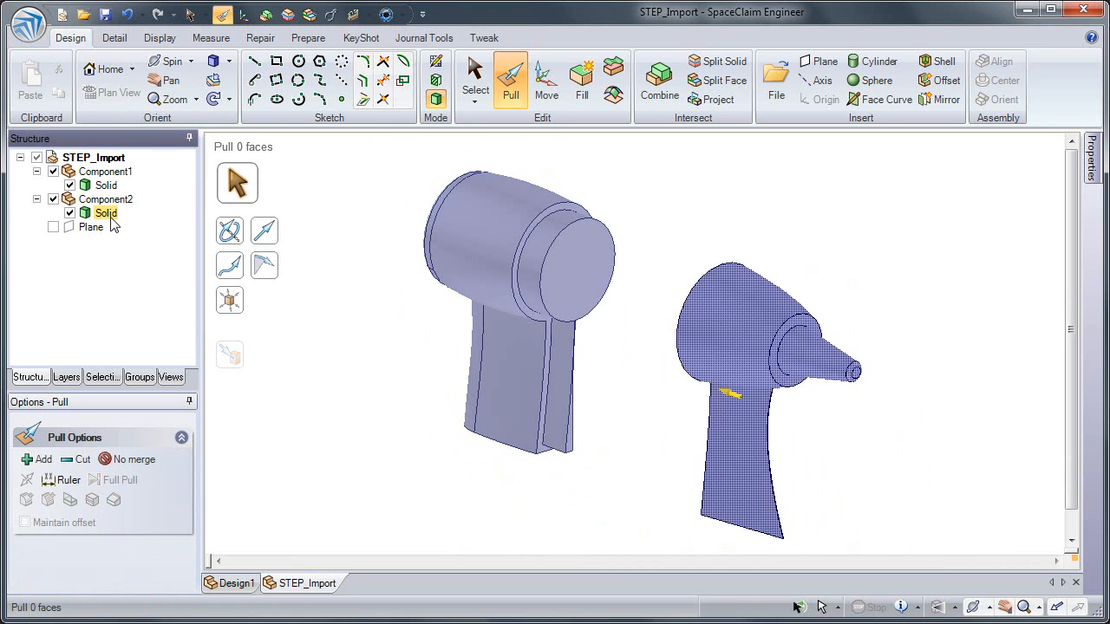
Open the front body's component in its own window and bring up the file formats available for saving it as a copy.
{"action": "right_click", "coordinate": [100, 204]}
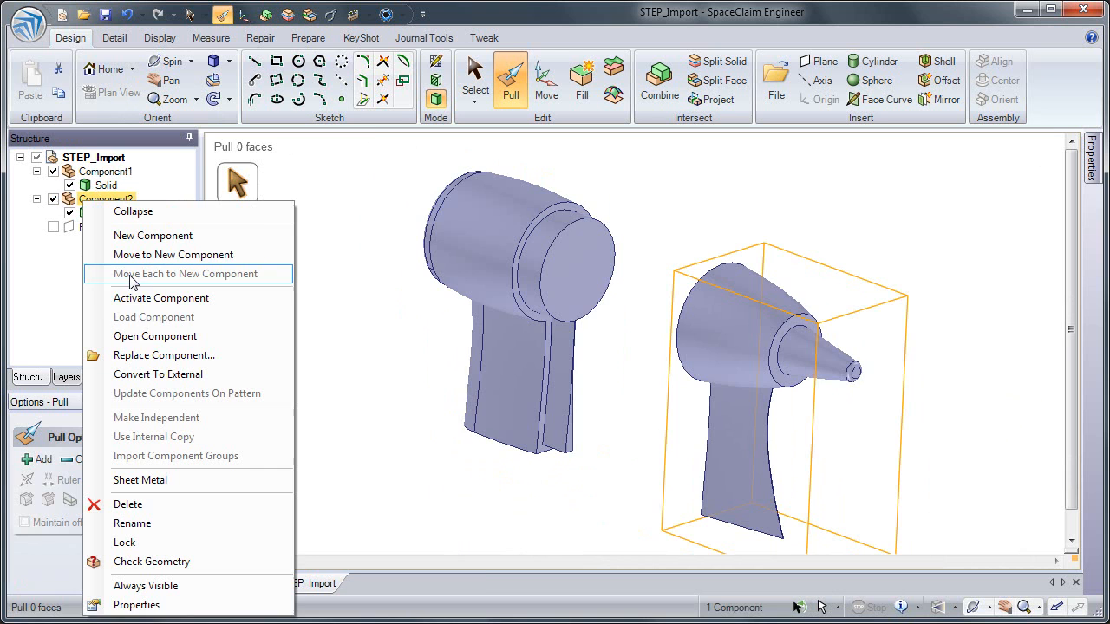
{"action": "left_click", "coordinate": [126, 334]}
{"action": "left_click", "coordinate": [28, 25]}
{"action": "mouse_move", "coordinate": [74, 189]}
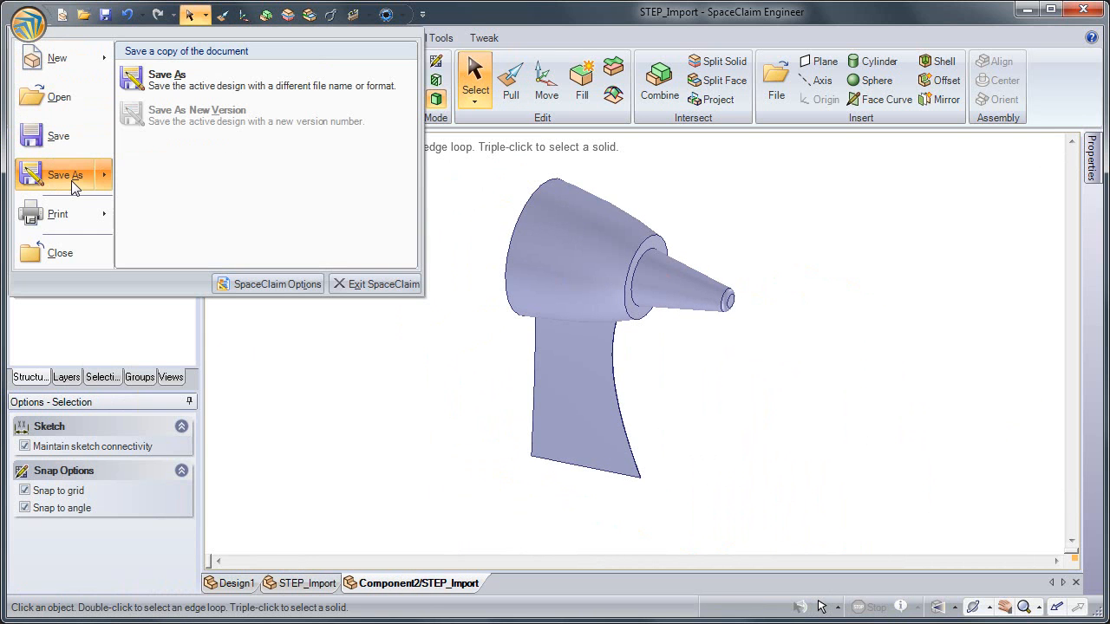
{"action": "left_click", "coordinate": [167, 78]}
{"action": "left_click", "coordinate": [593, 113]}
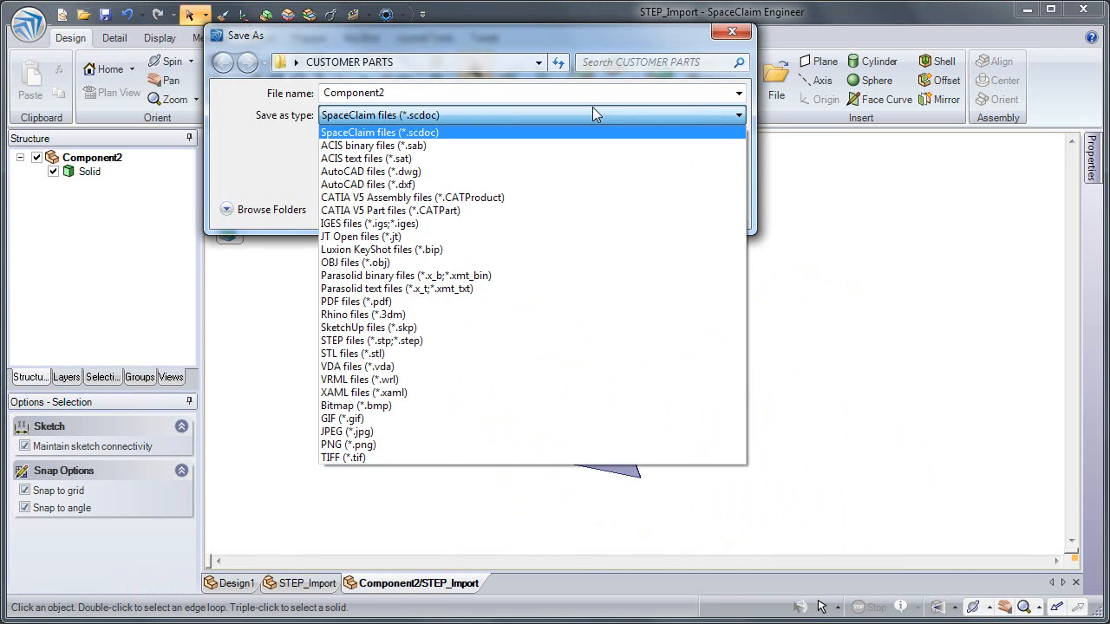